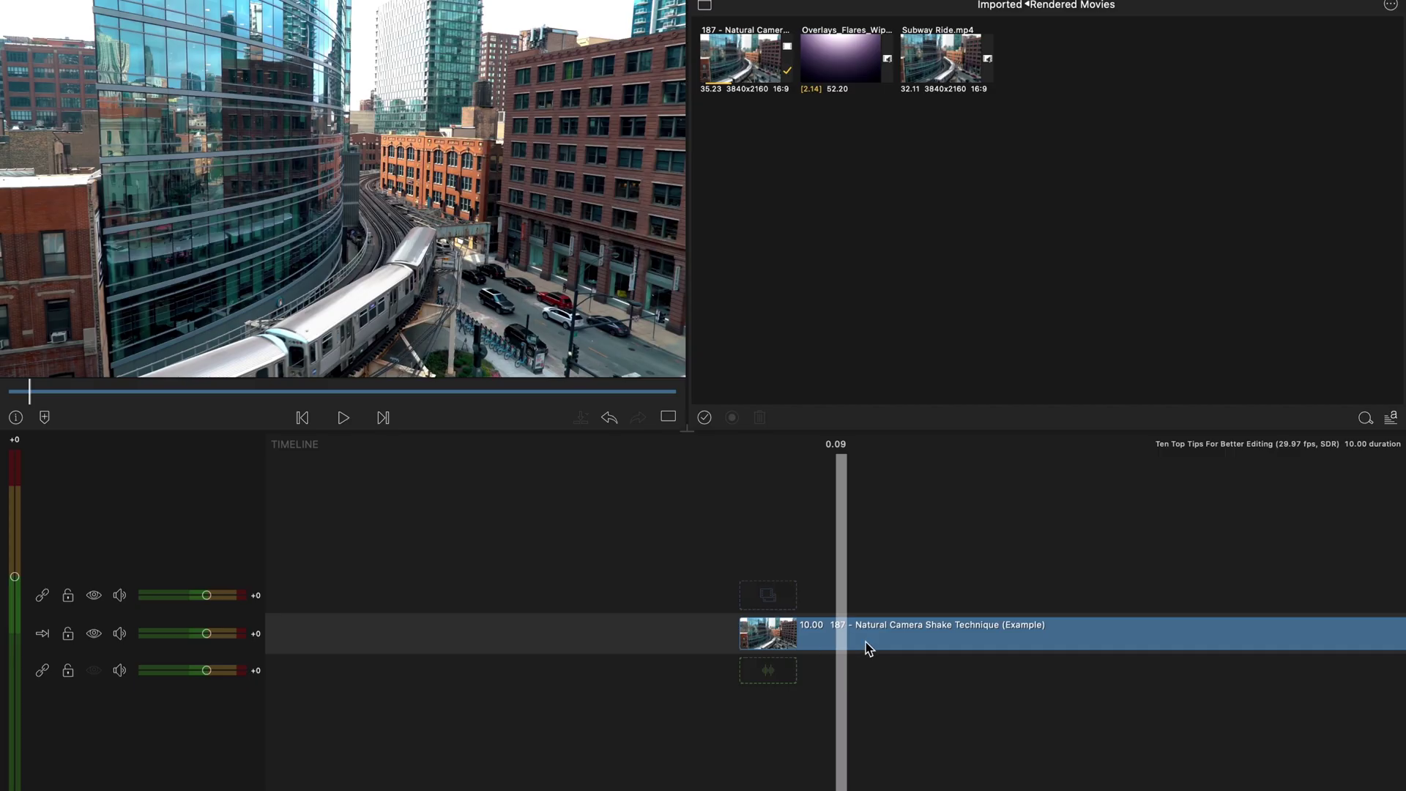
Open the train clip's position and size settings and scale the clip to 125 at its first frame.
left_click(861, 642)
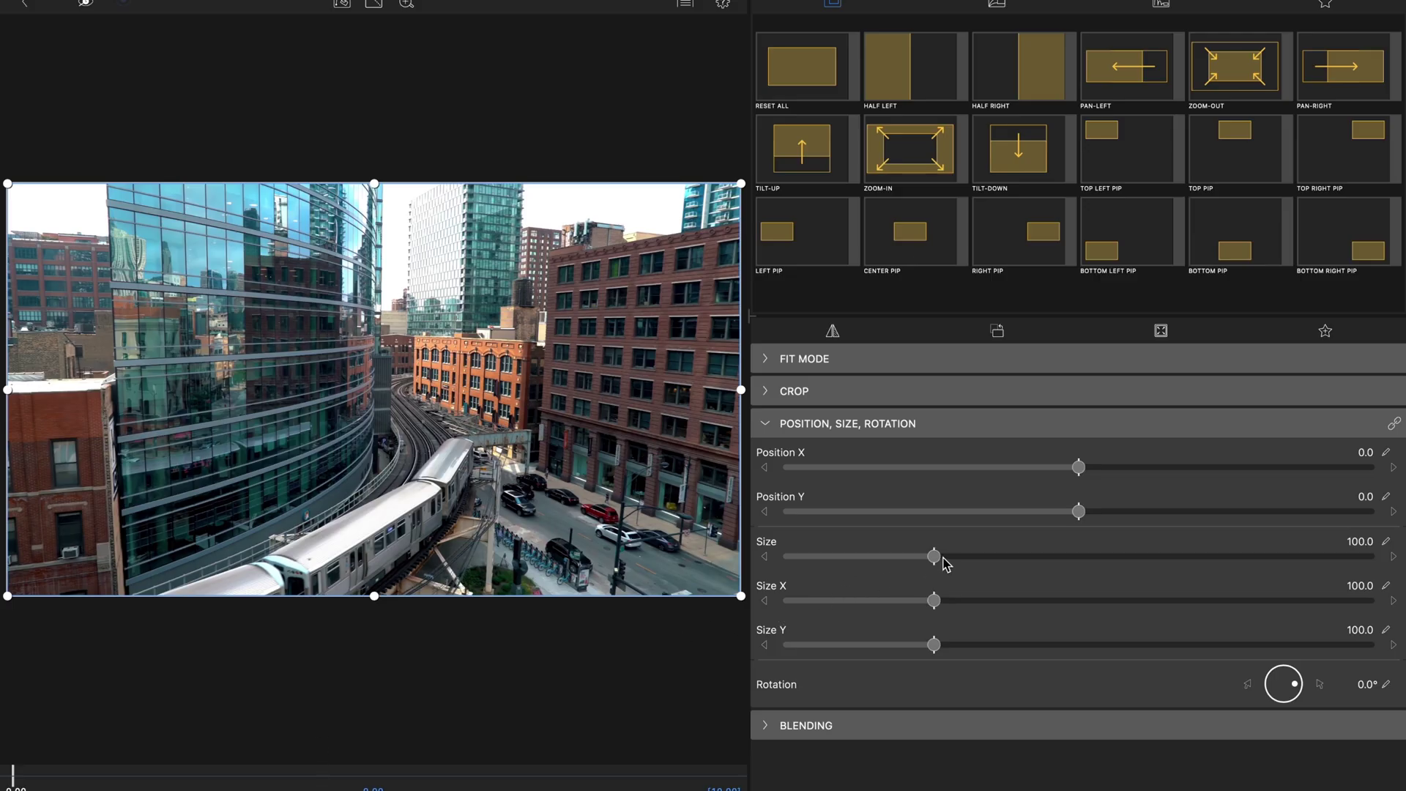
left_click_drag(938, 560, 972, 561)
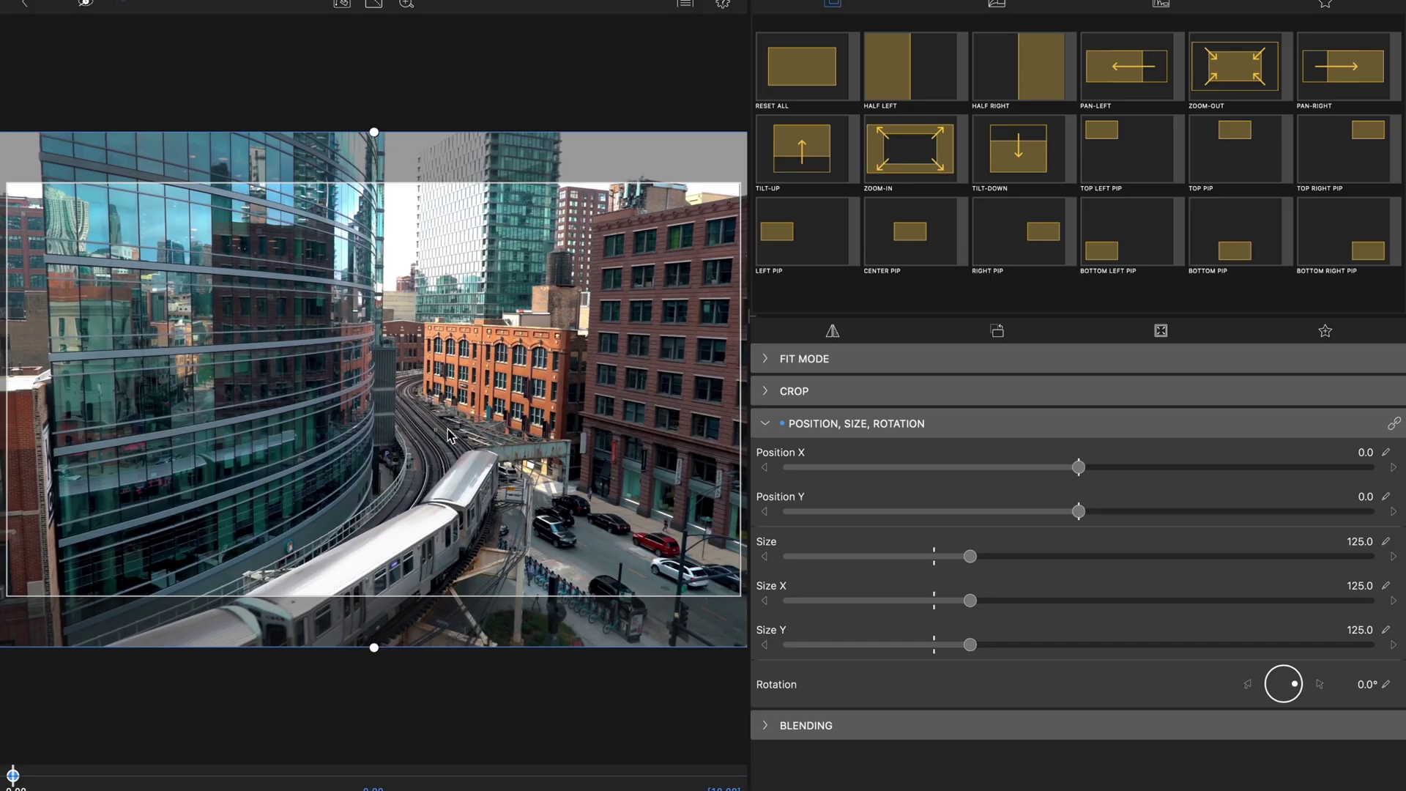
Play the enlarged train clip to check its framing, and return the playhead to the start.
key("space")
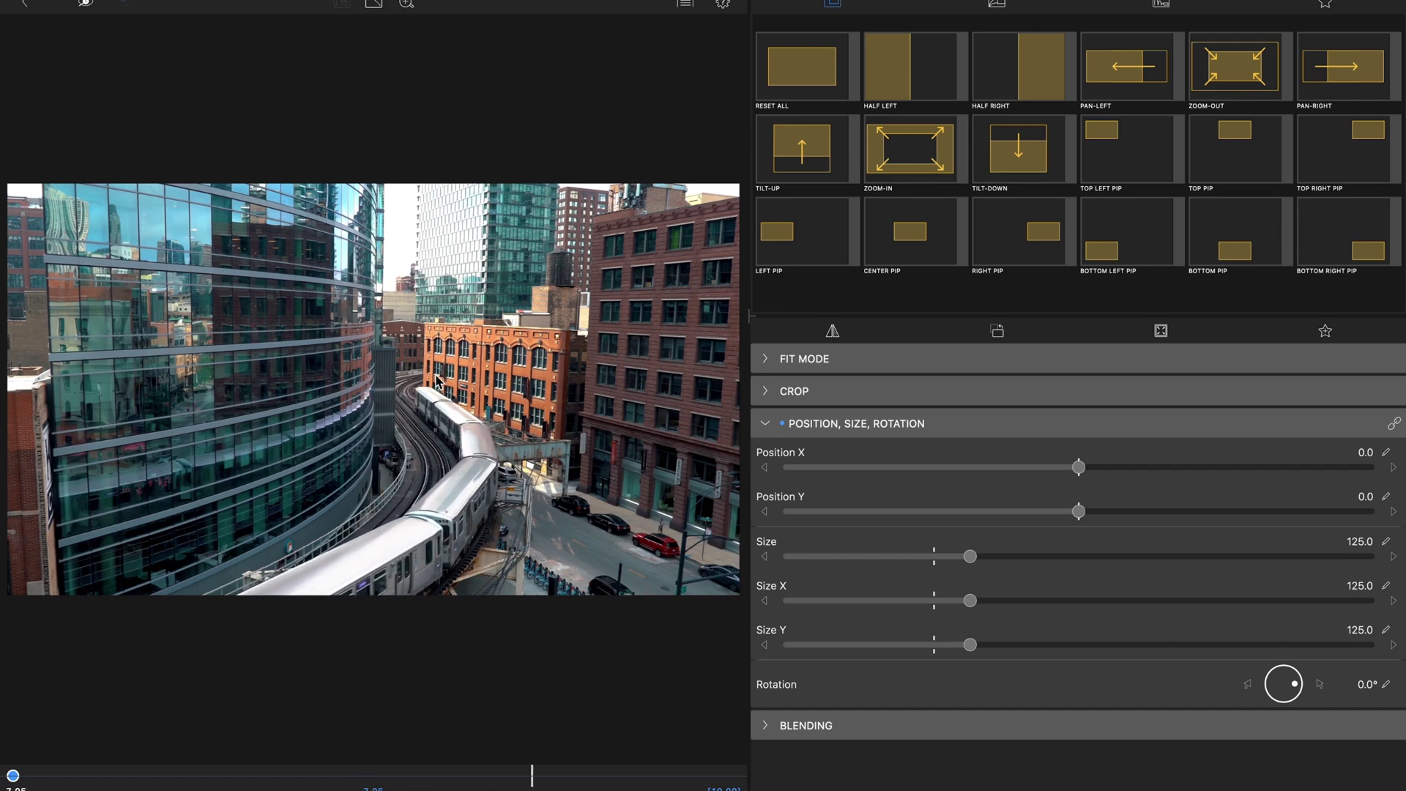
left_click(419, 410)
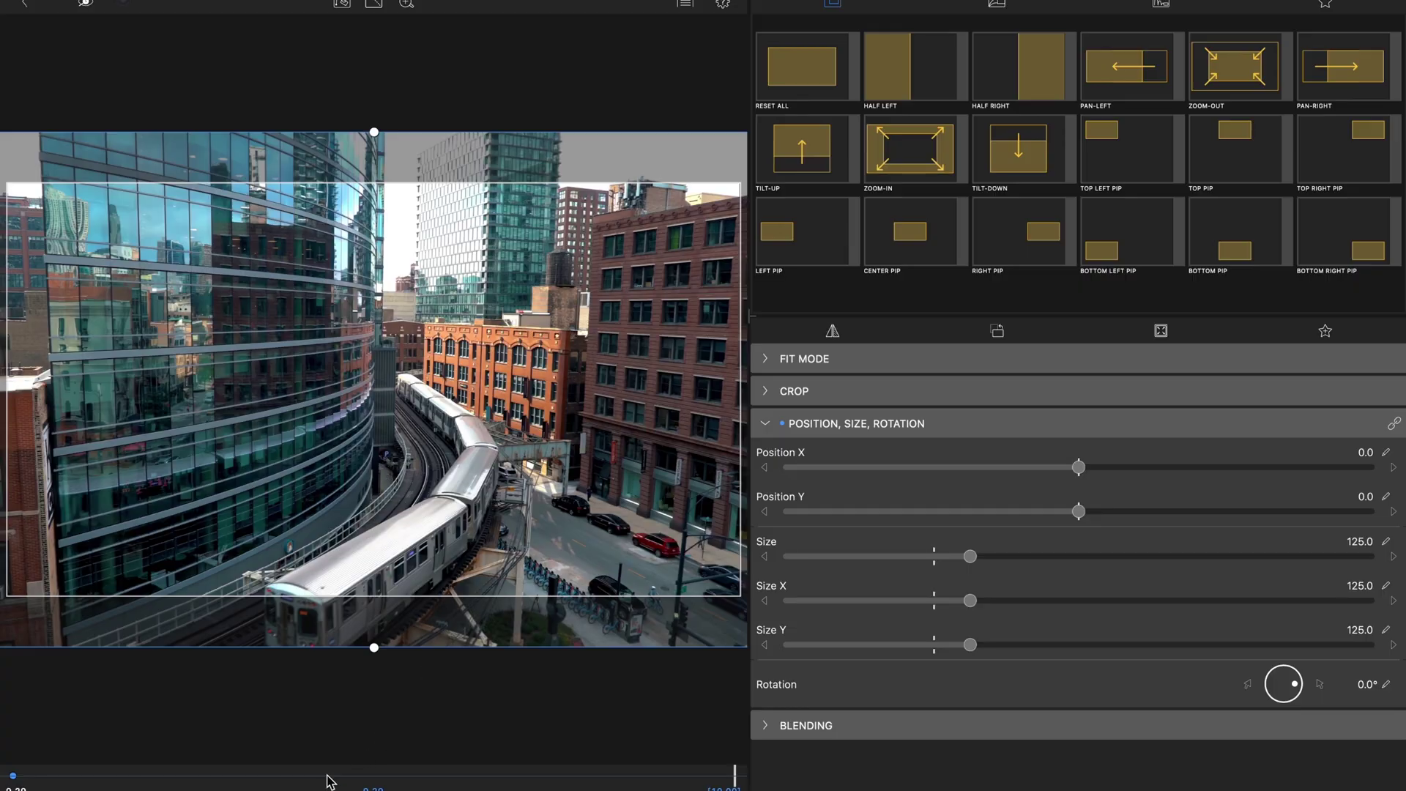
left_click_drag(329, 782, 13, 779)
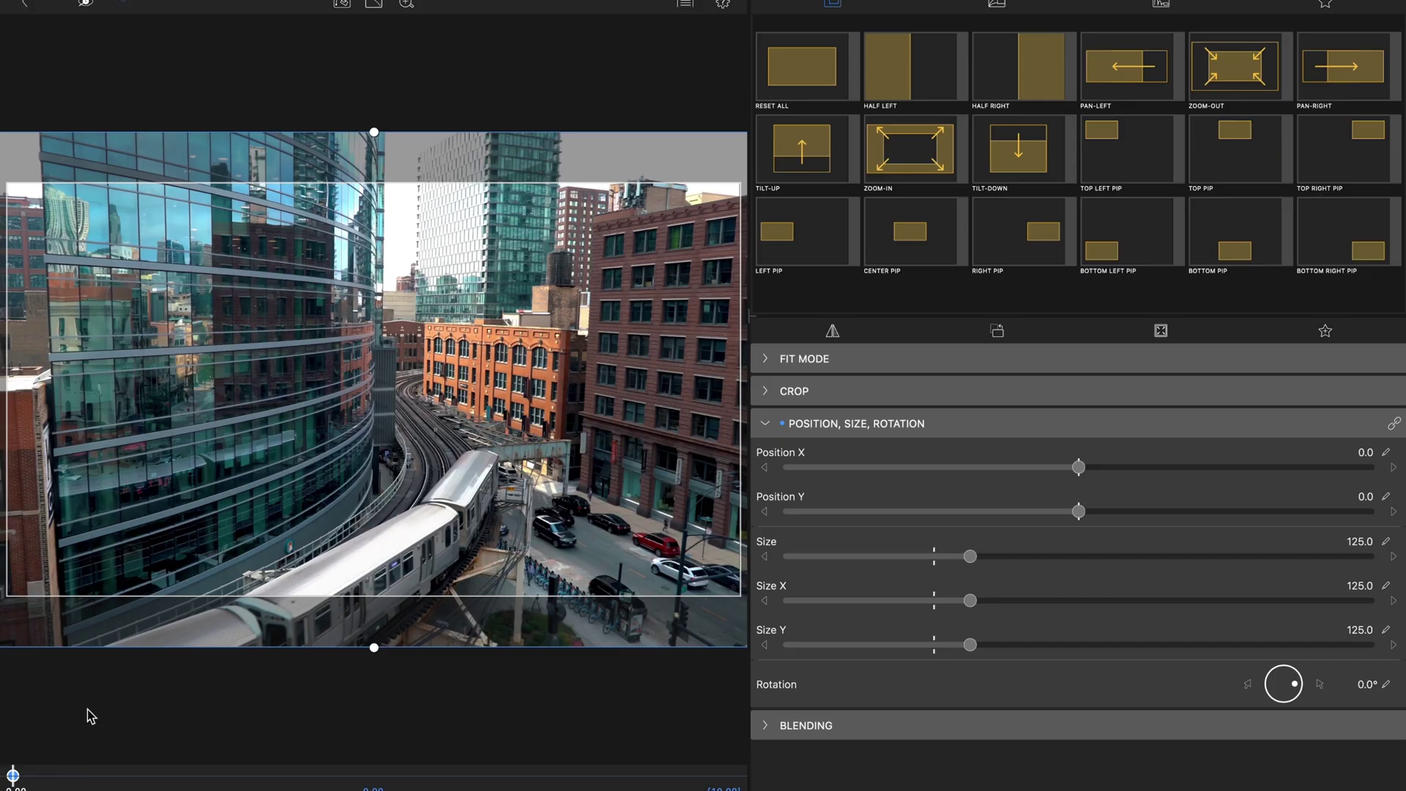
Keyframe a position shift of X 3.2, Y -18.5 at 1.07 in the train clip.
key("space")
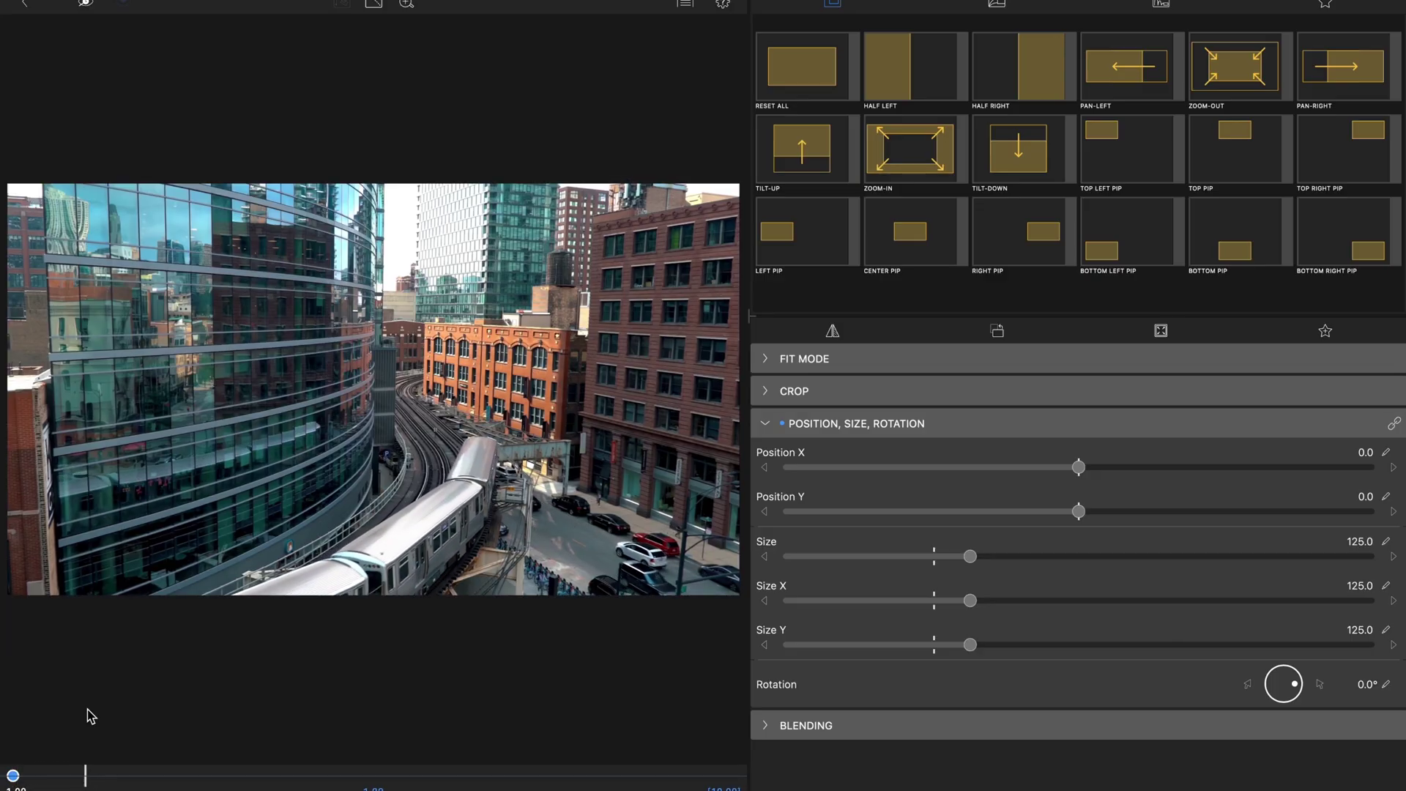
key("space")
mouse_move(111, 775)
left_mouse_down()
mouse_move(100, 768)
mouse_move(103, 779)
left_mouse_up()
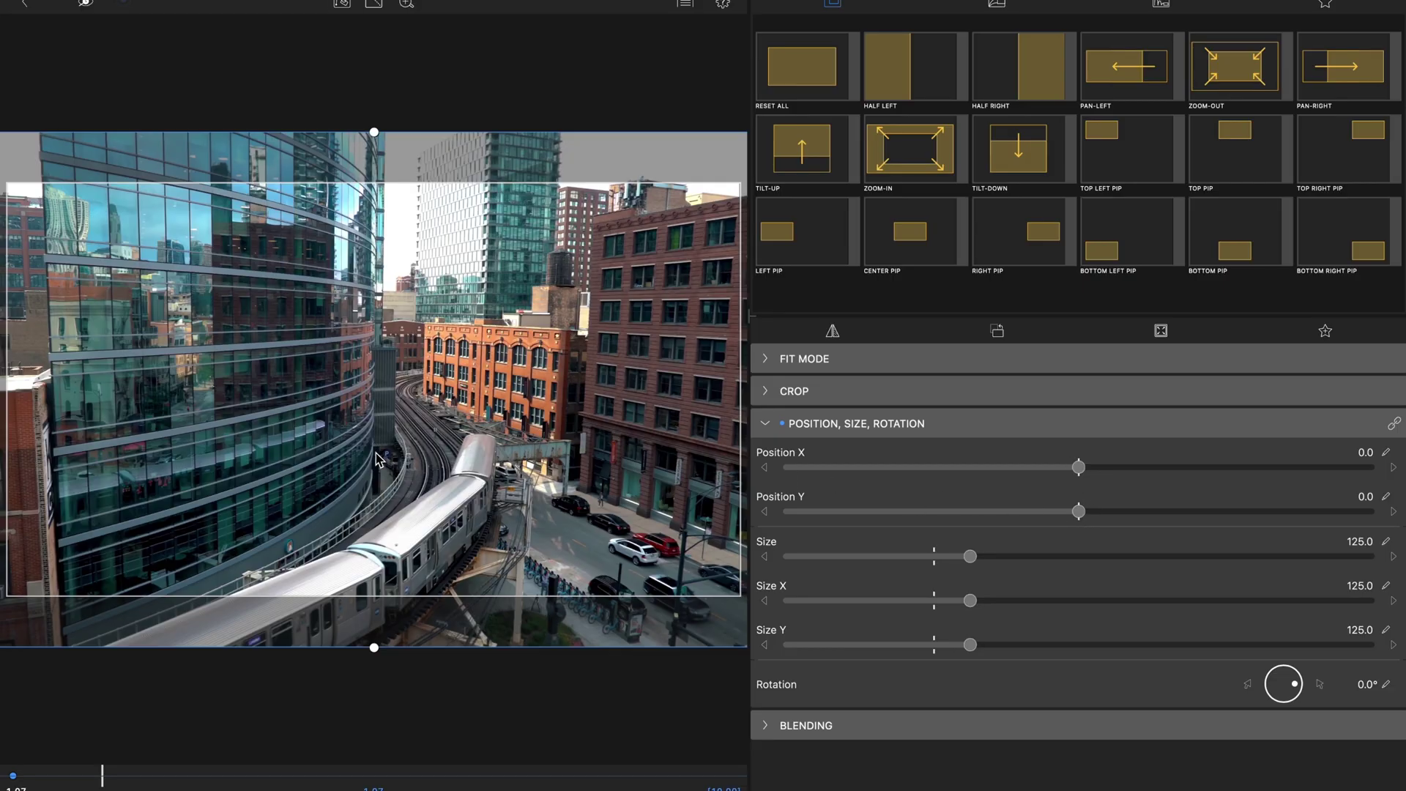
left_click_drag(375, 453, 395, 414)
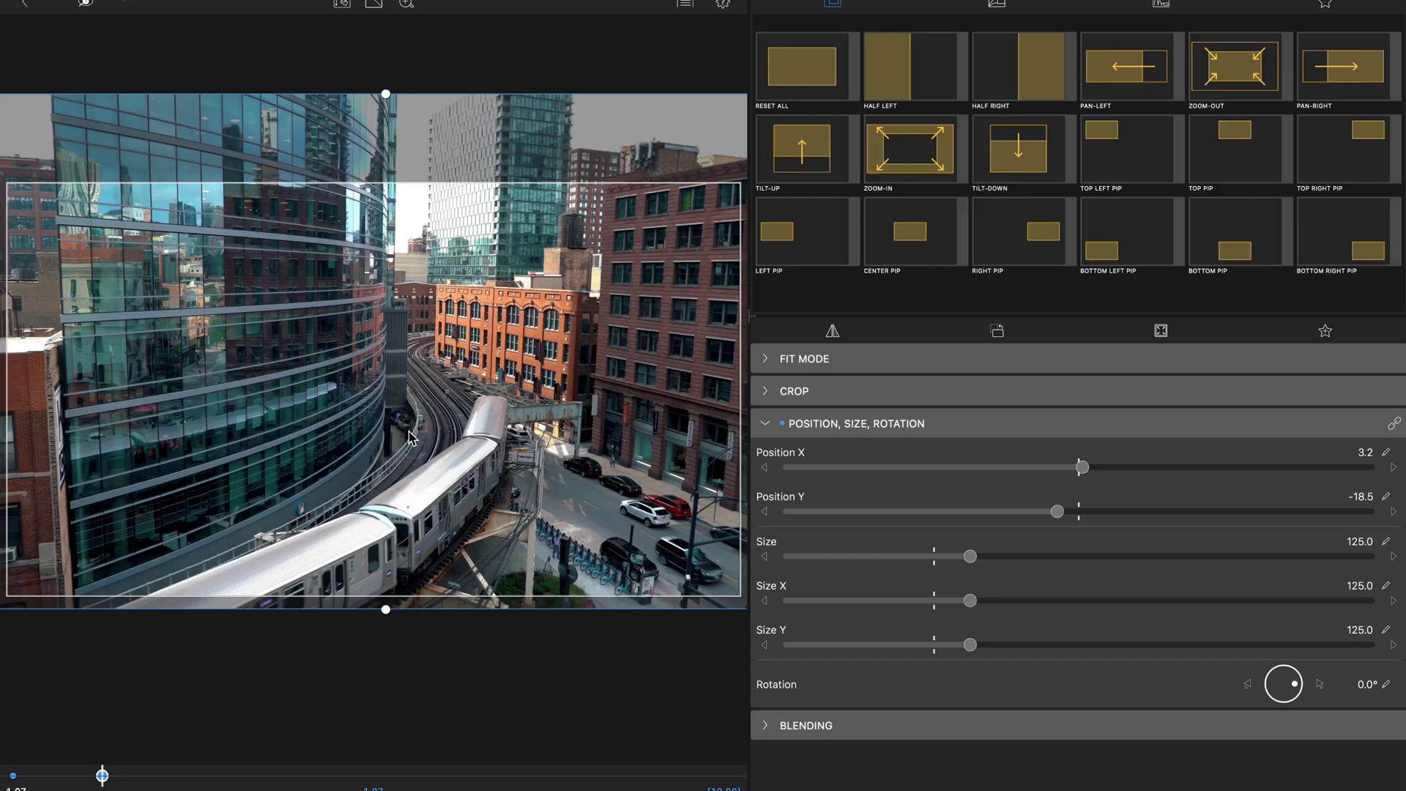
Shift the frame to X -3.6, Y -21.7 at about 3.07 to add another position keyframe.
key("space")
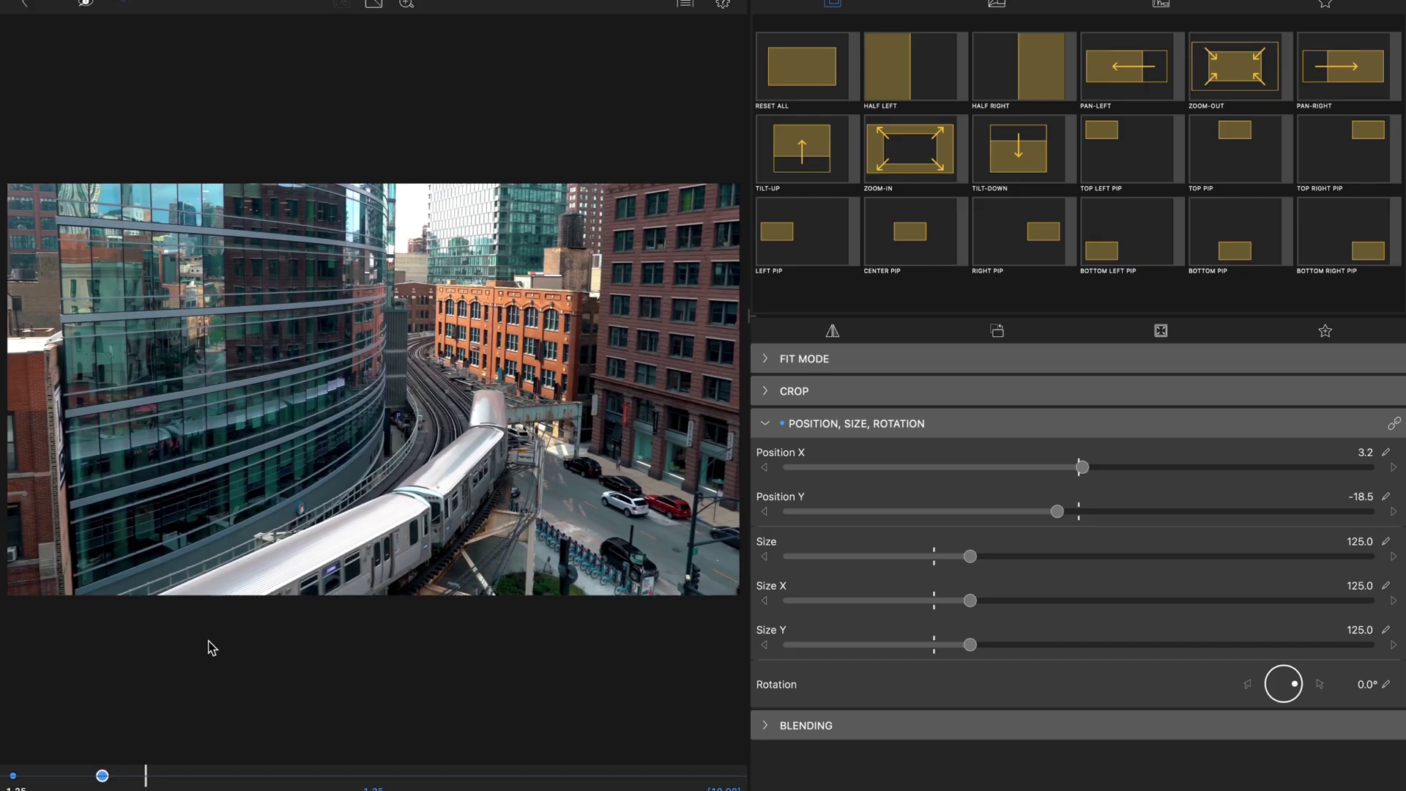
key("space")
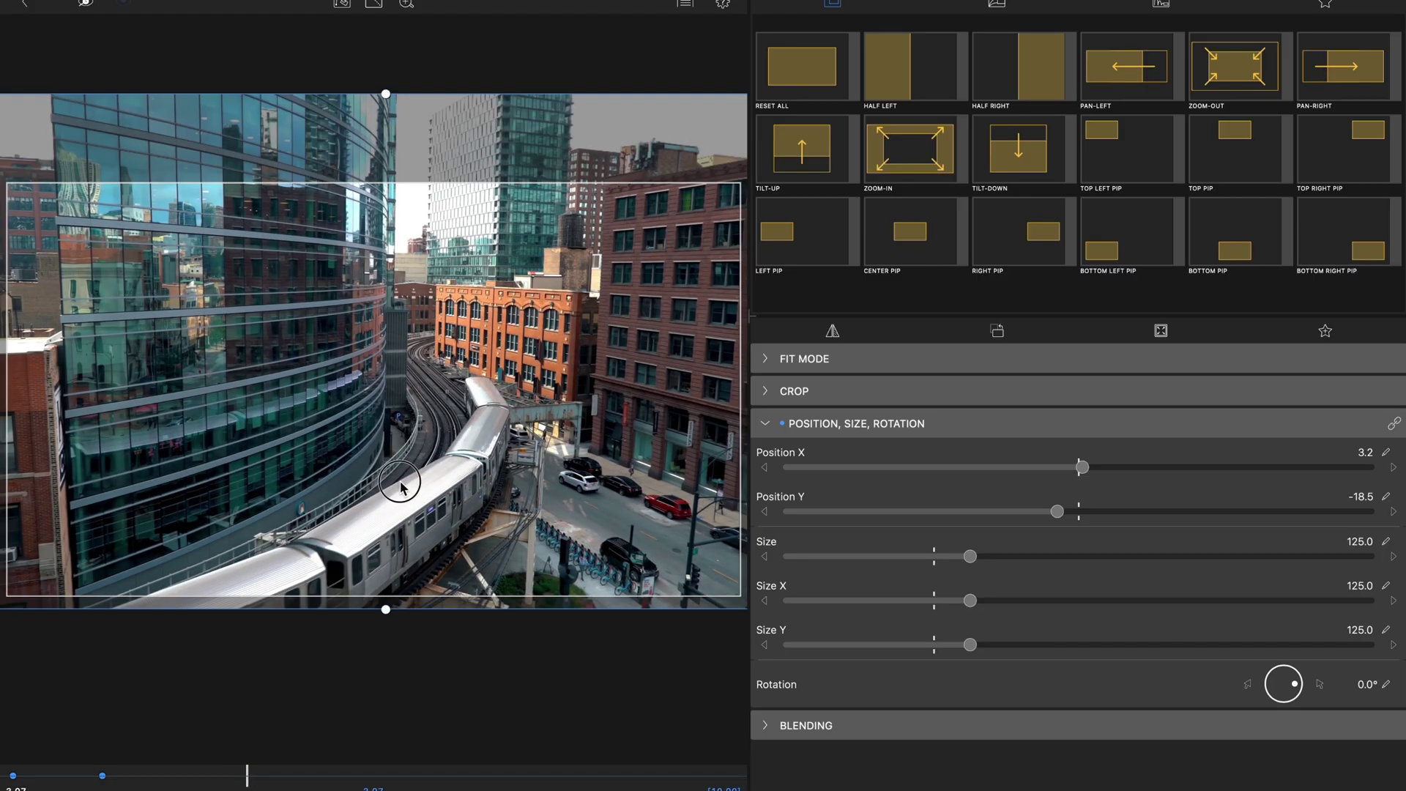
left_click_drag(401, 485, 367, 477)
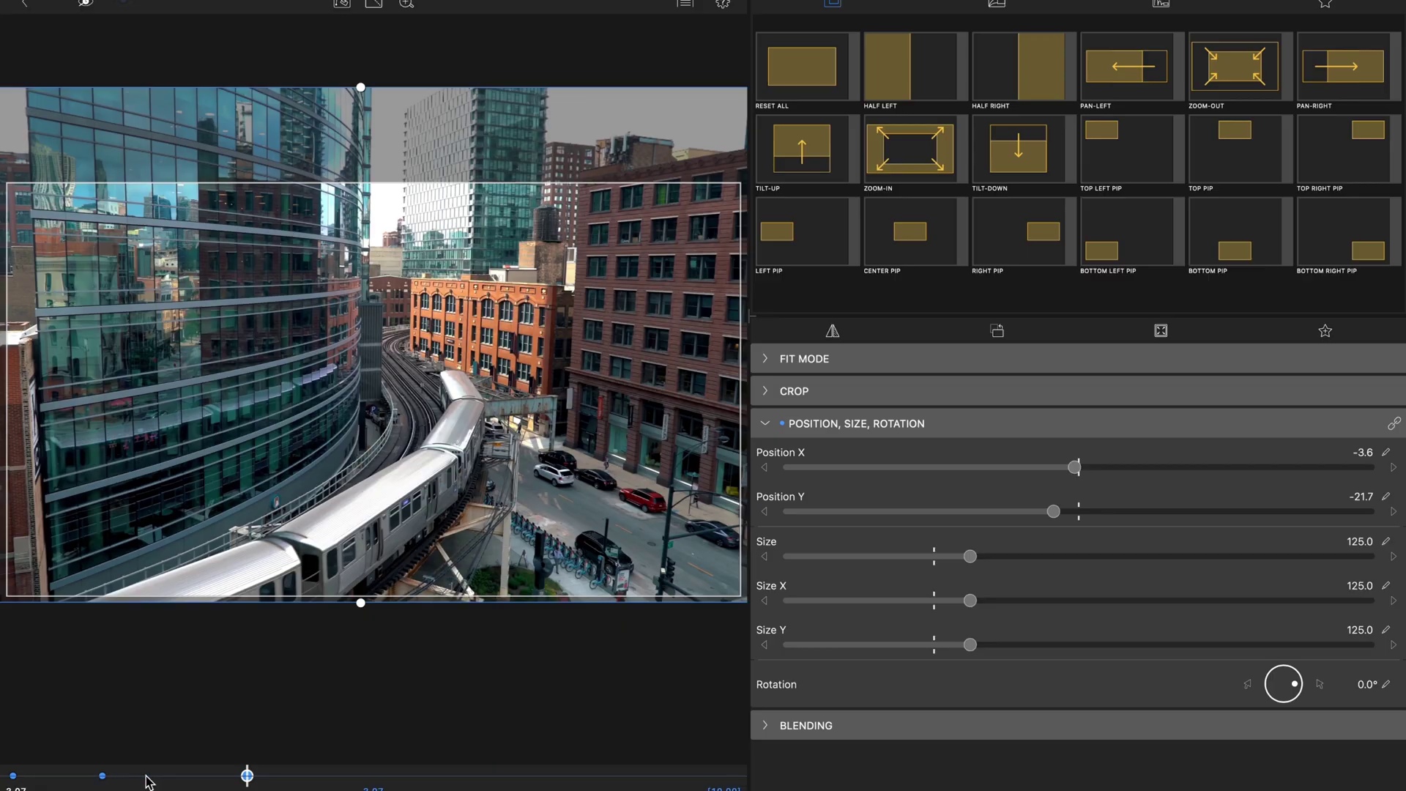
Add position keyframes of X -3.7, Y -16.2 at 4.16 and X -4.1, Y -22.7 at 6.23.
key("space")
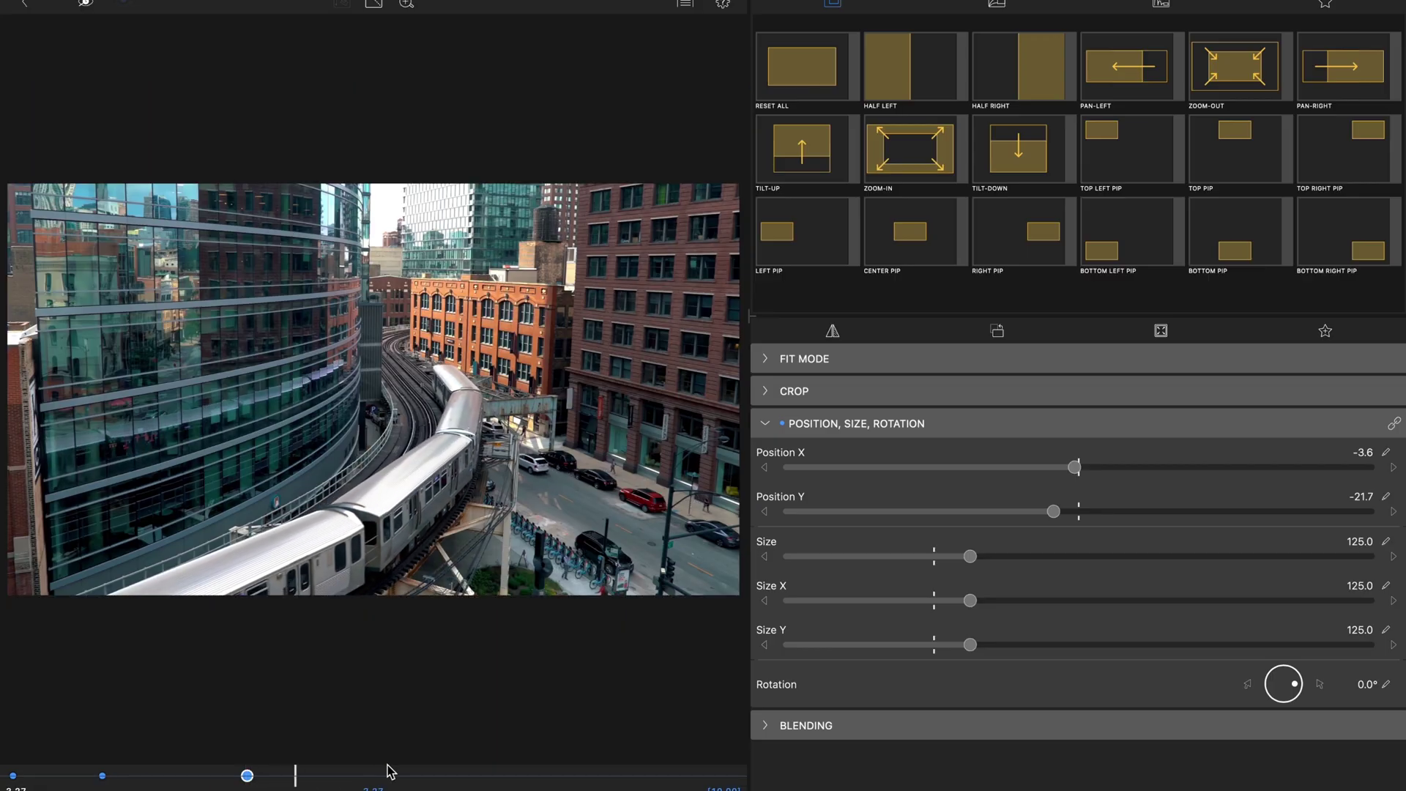
key("space")
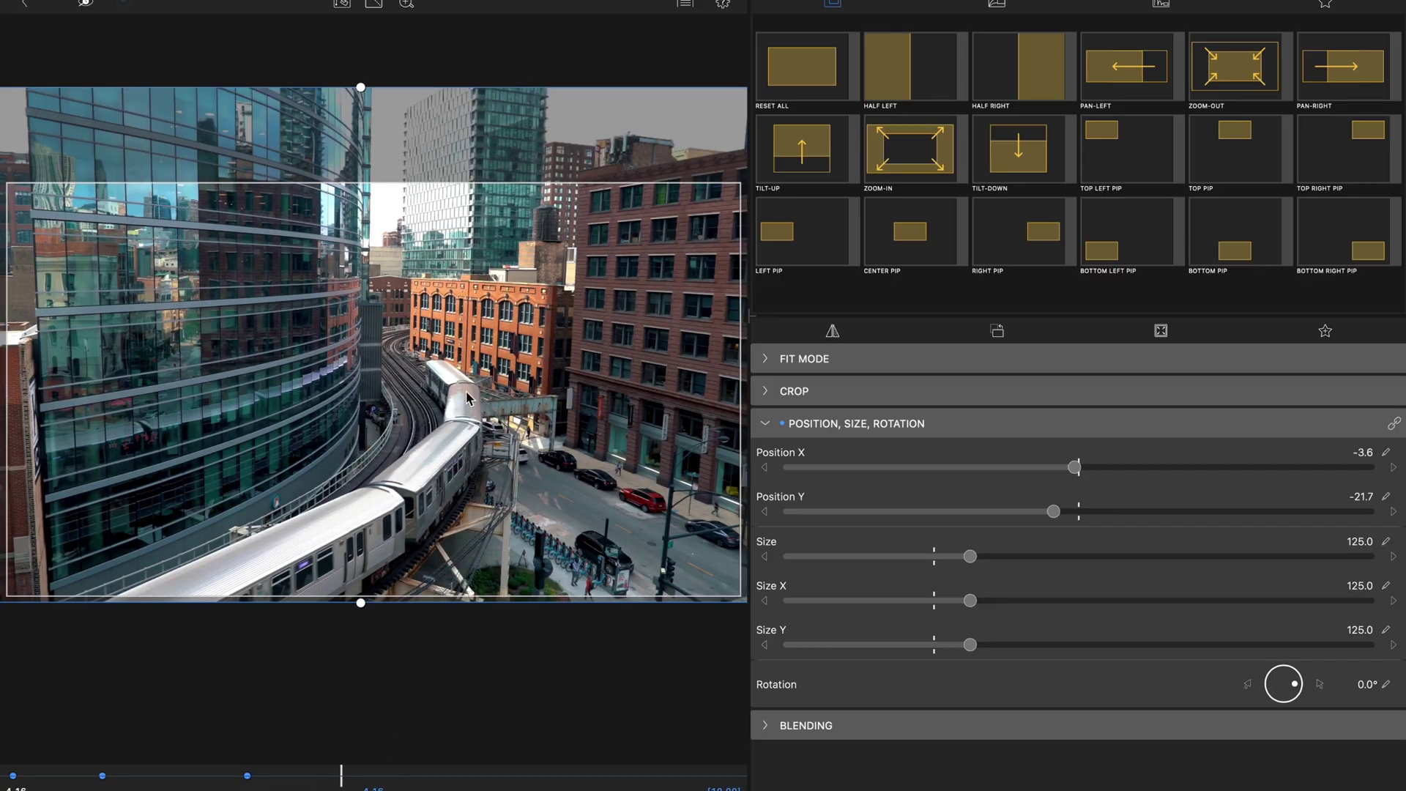
left_click_drag(499, 371, 503, 399)
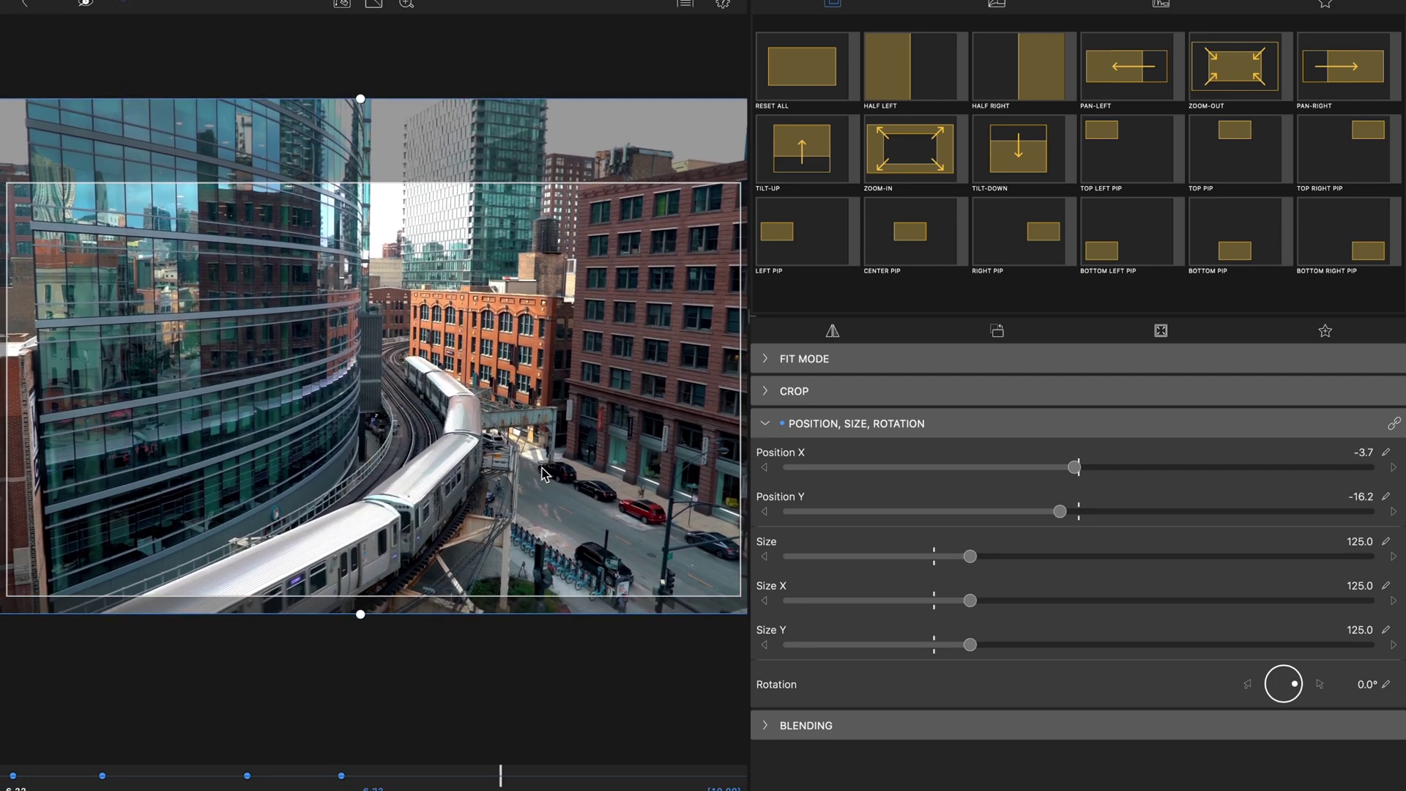
left_click_drag(540, 468, 539, 455)
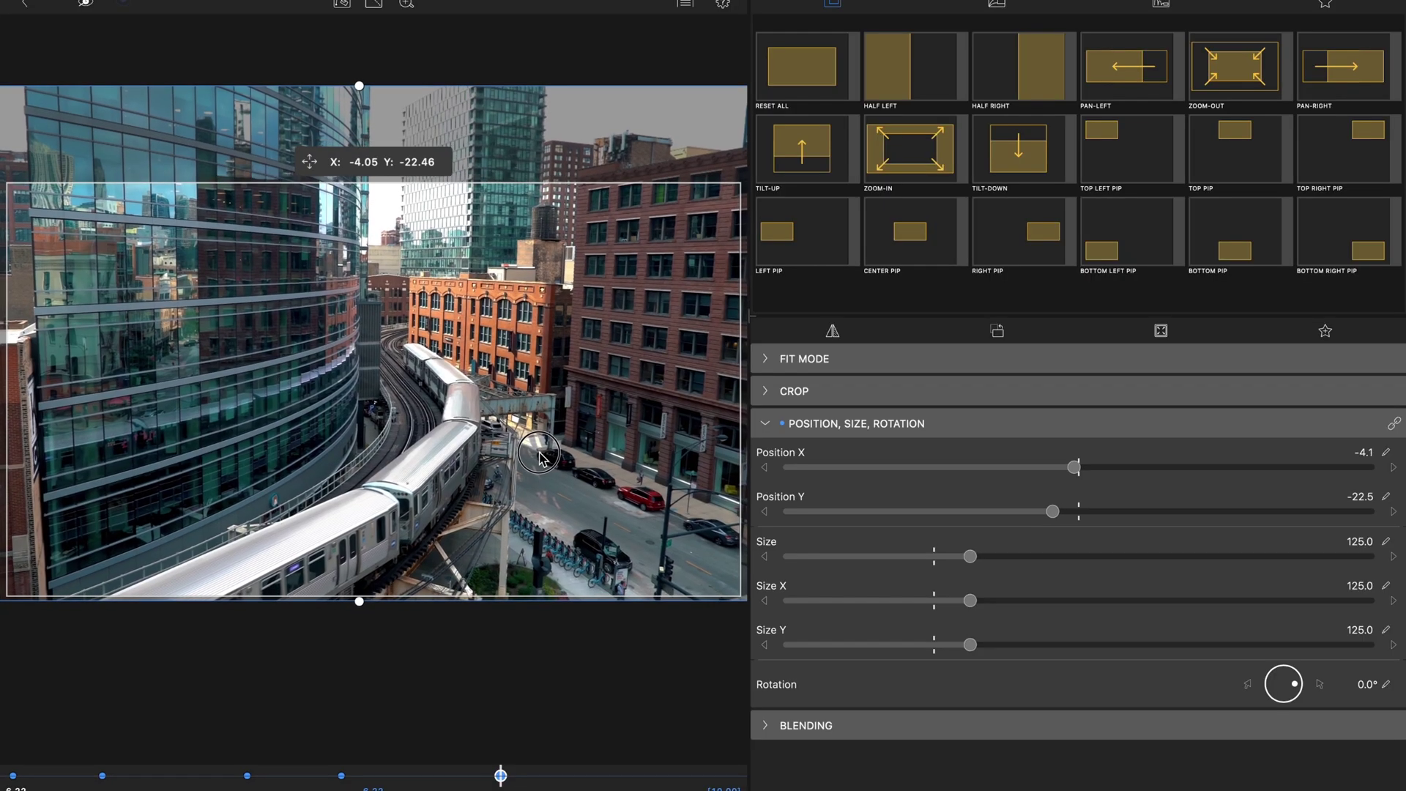
left_click_drag(539, 455, 538, 453)
Keyframe the frame's position at X -9.9, Y -22.8 and move that keyframe to the end of the clip.
key("space")
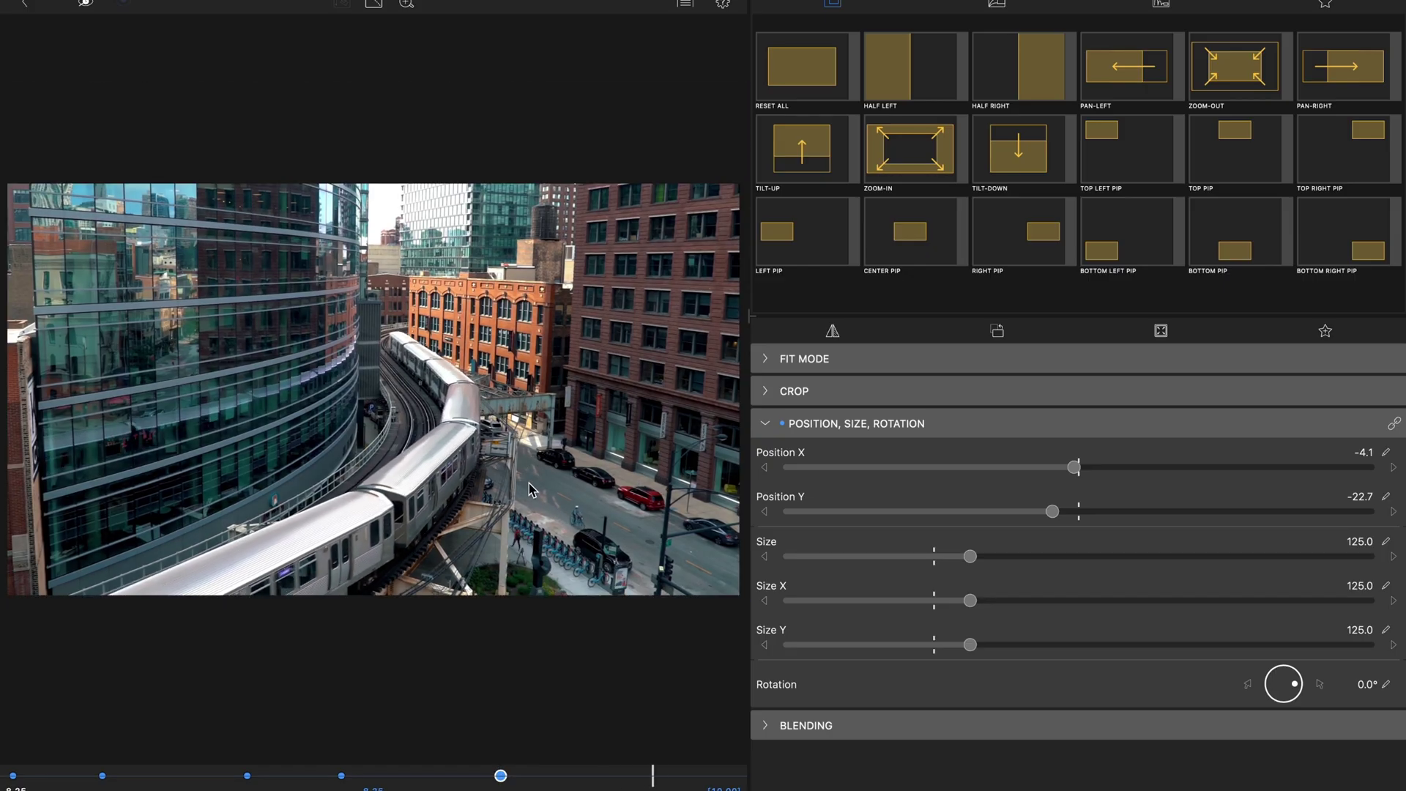
key("space")
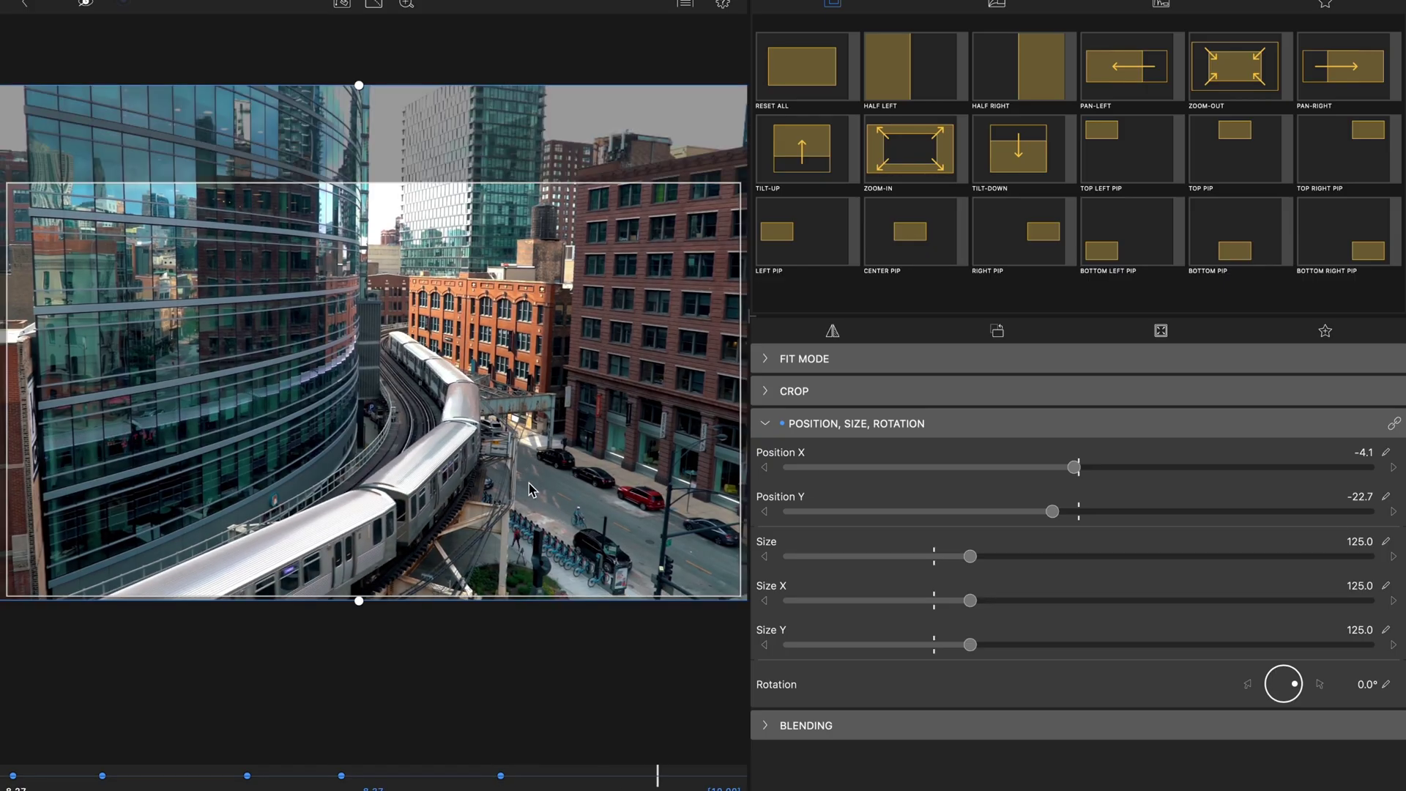
left_click_drag(570, 466, 550, 467)
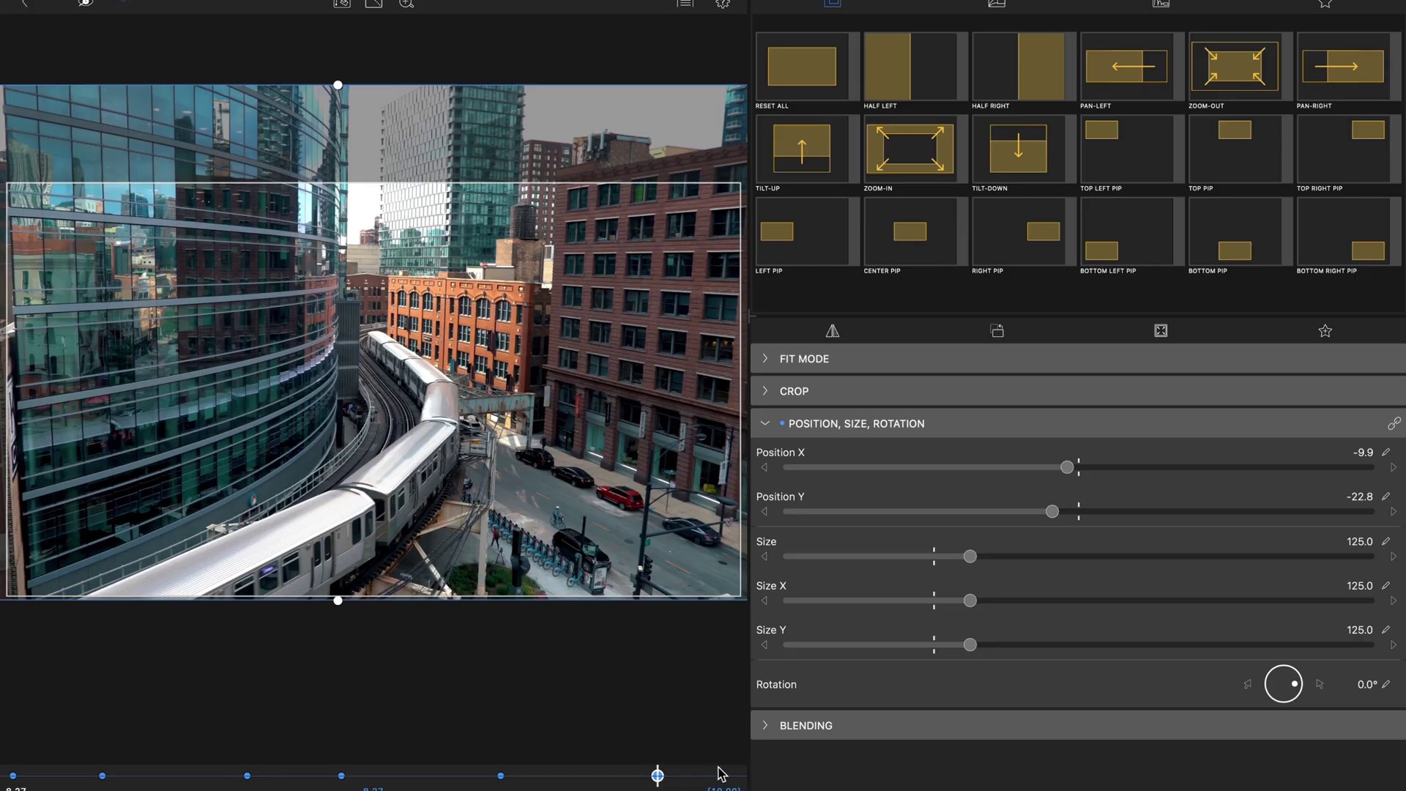
key("shift+Right")
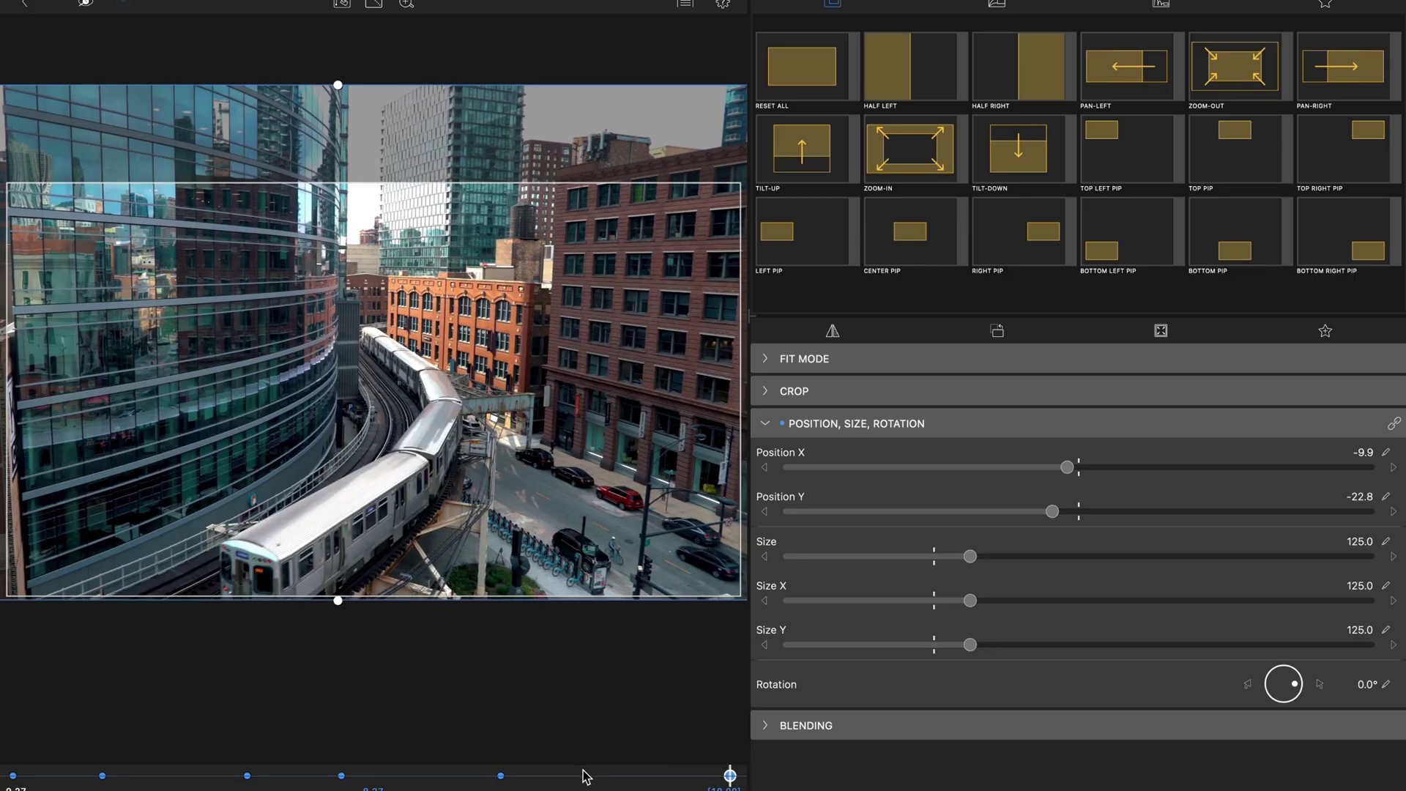
Play the clip from the start to review the keyframed camera movement.
key("Up")
key("Up")
key("Up")
key("Up")
key("Up")
key("space")
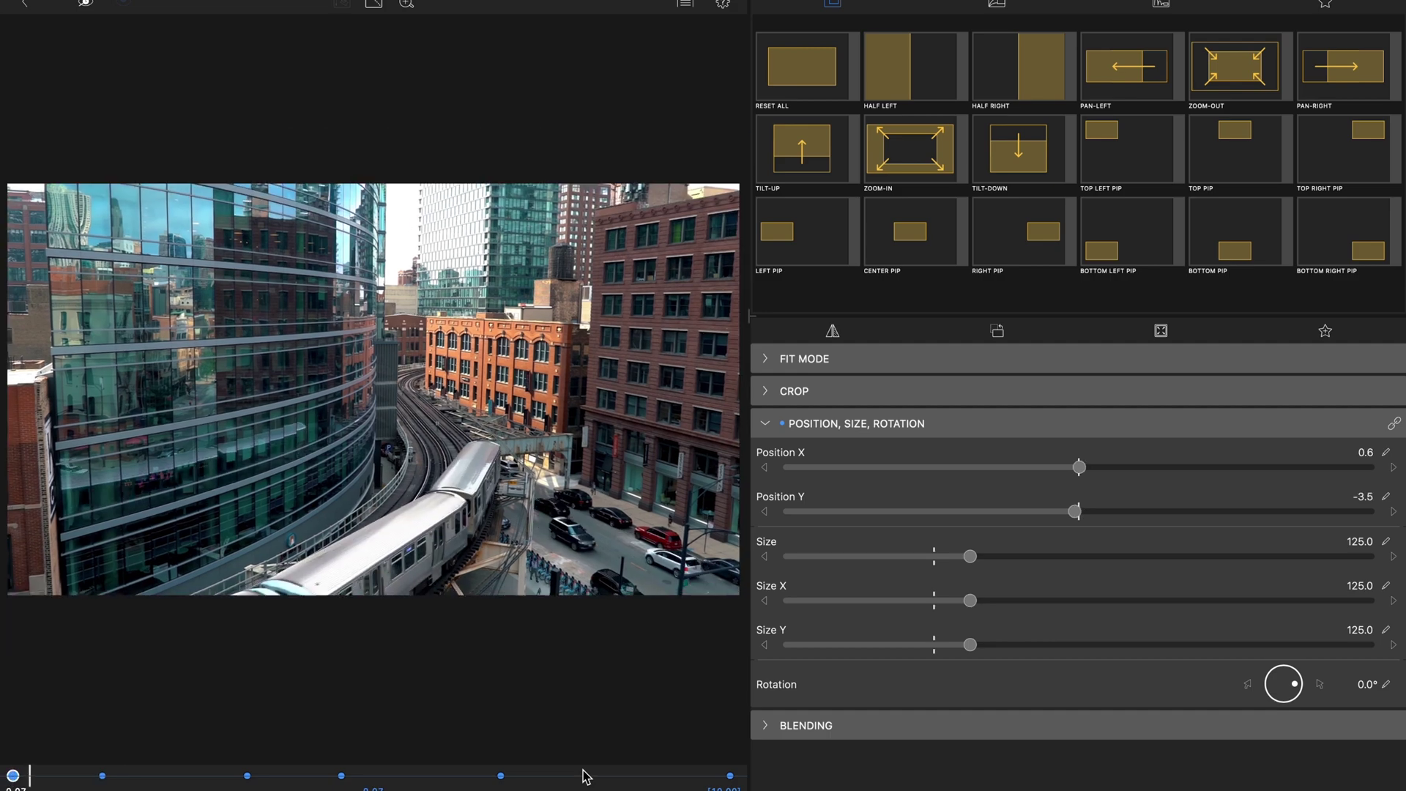
key("space")
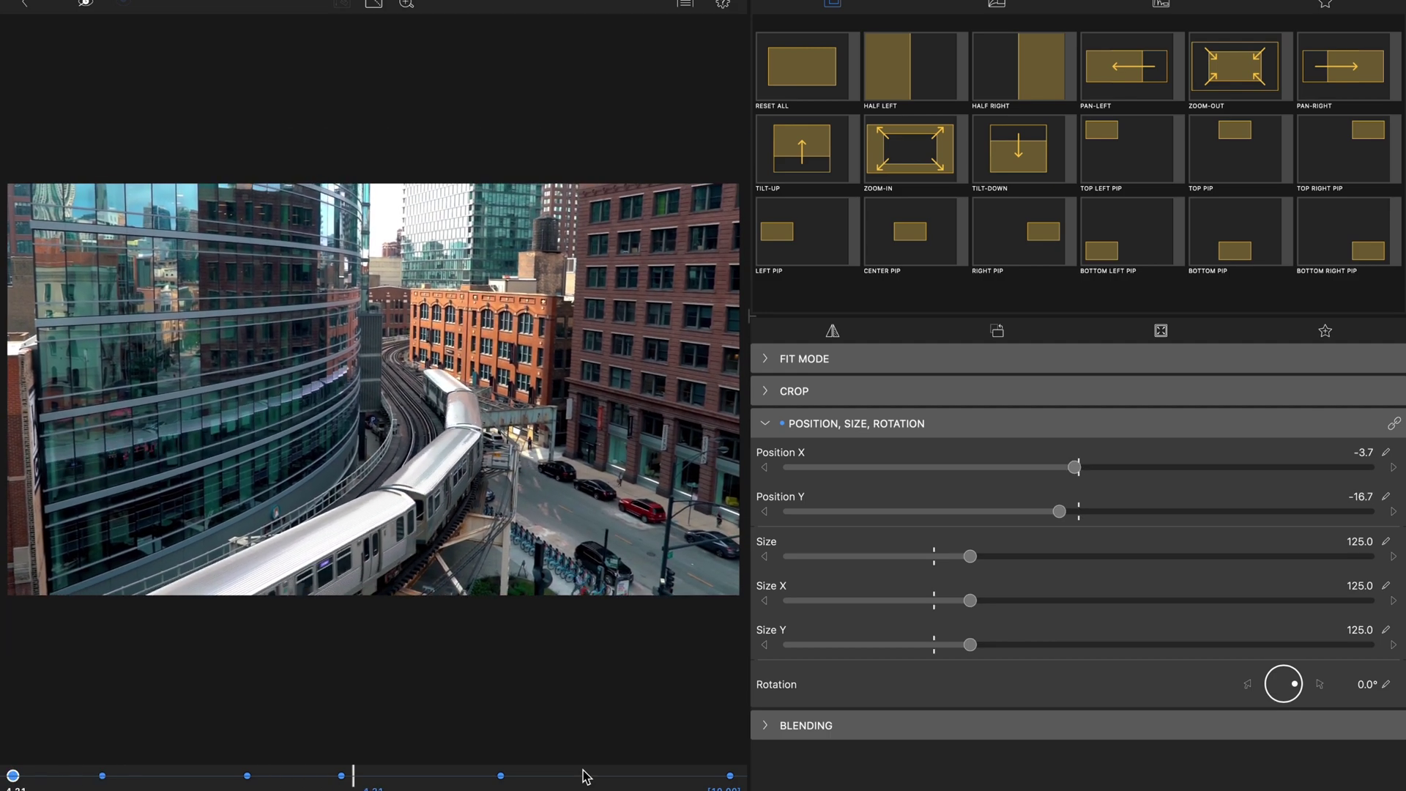
key("space")
Set the rotation of the second keyframe, at 1.07, to -0.5°.
key("Down")
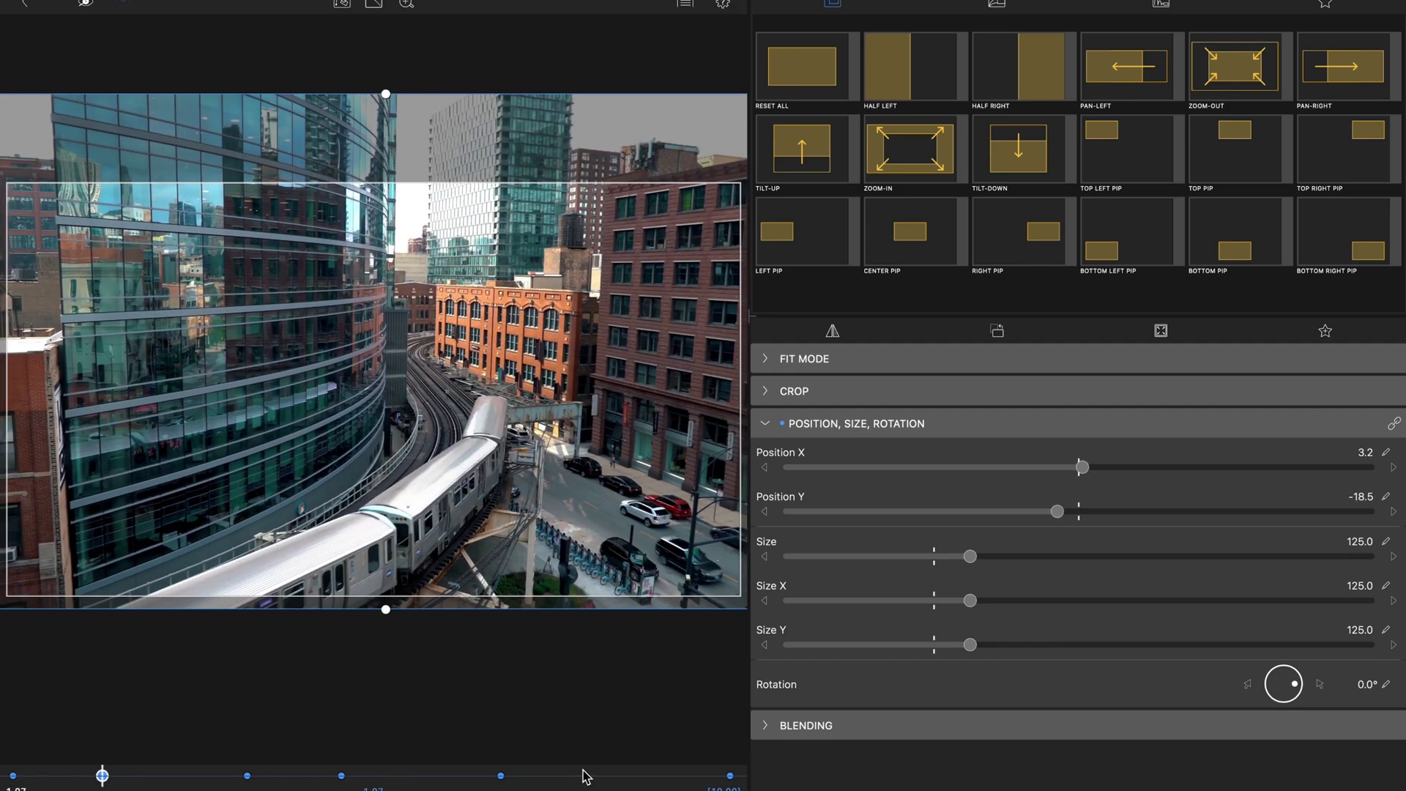
left_click(1249, 685)
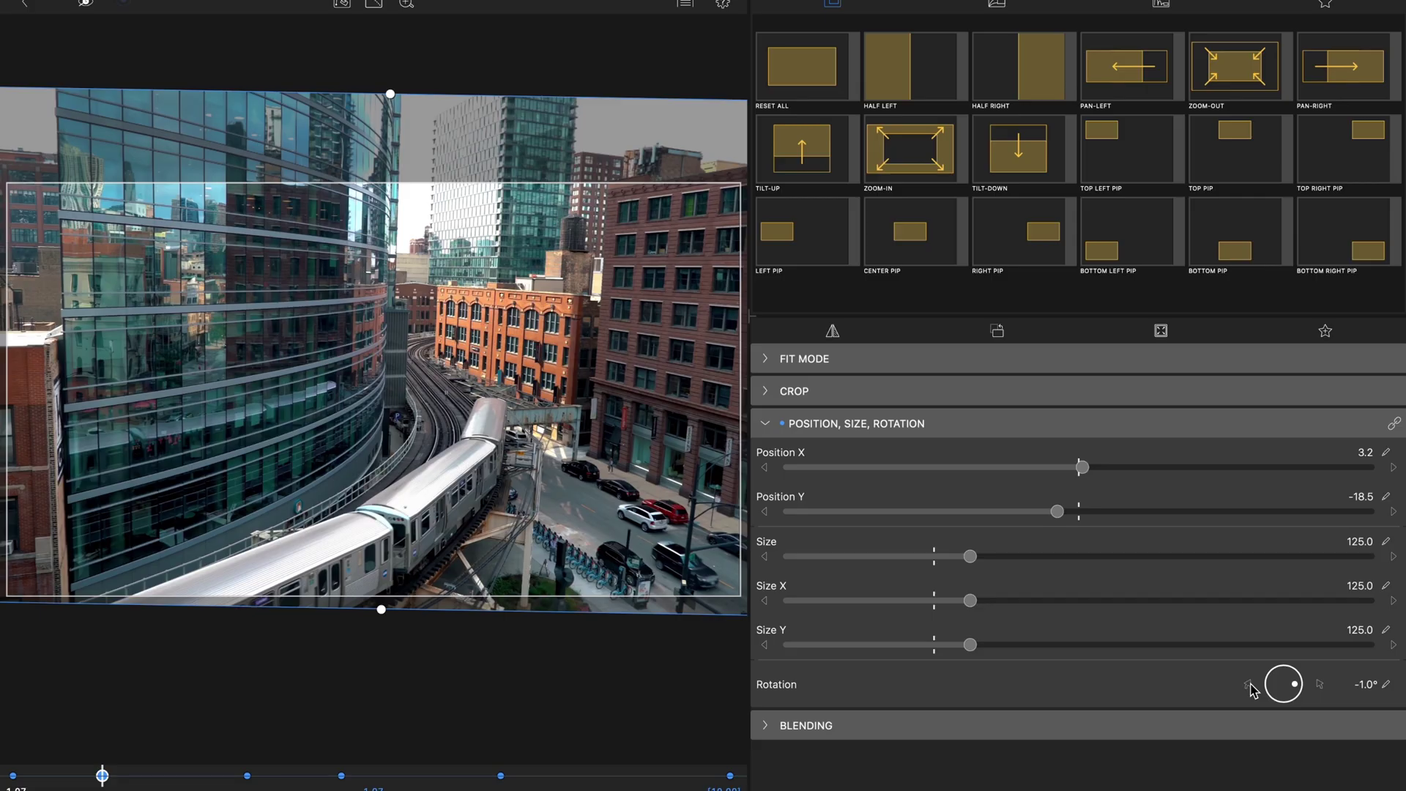
left_click(1319, 684)
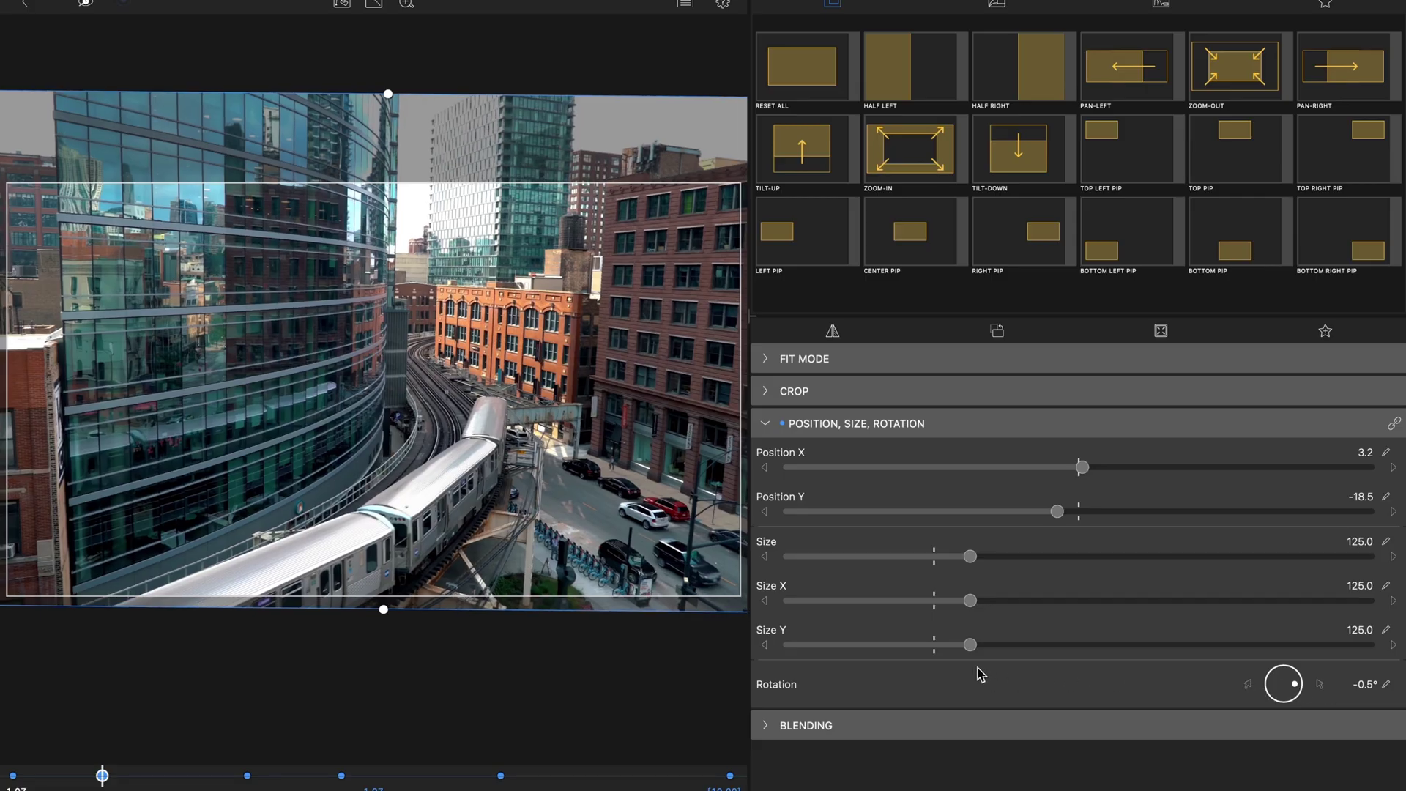
Rotate the third keyframe to 1.5° and shift its vertical position to -19.7 to cover the frame.
key("Down")
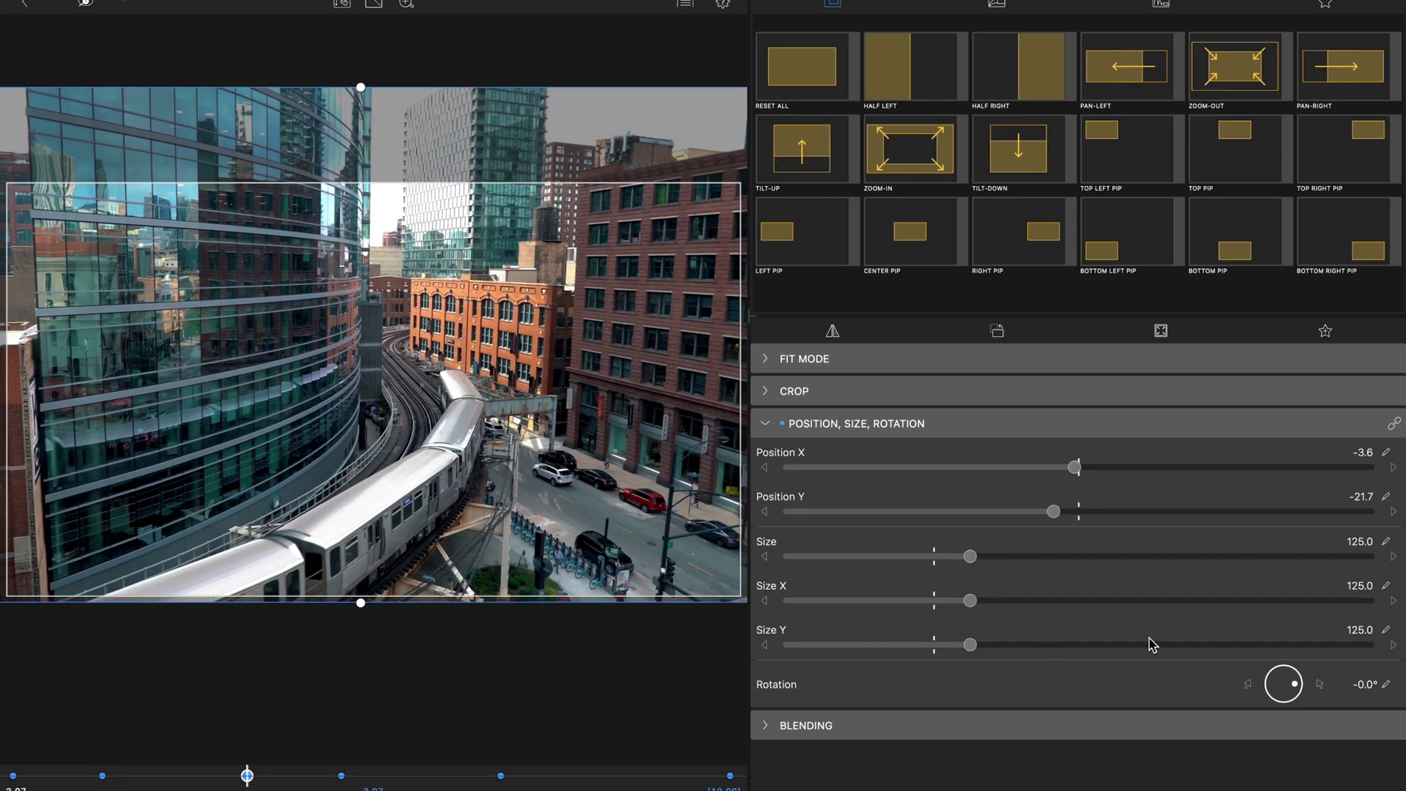
left_click(1318, 685)
left_click(1318, 686)
left_click(1318, 685)
left_click(1318, 686)
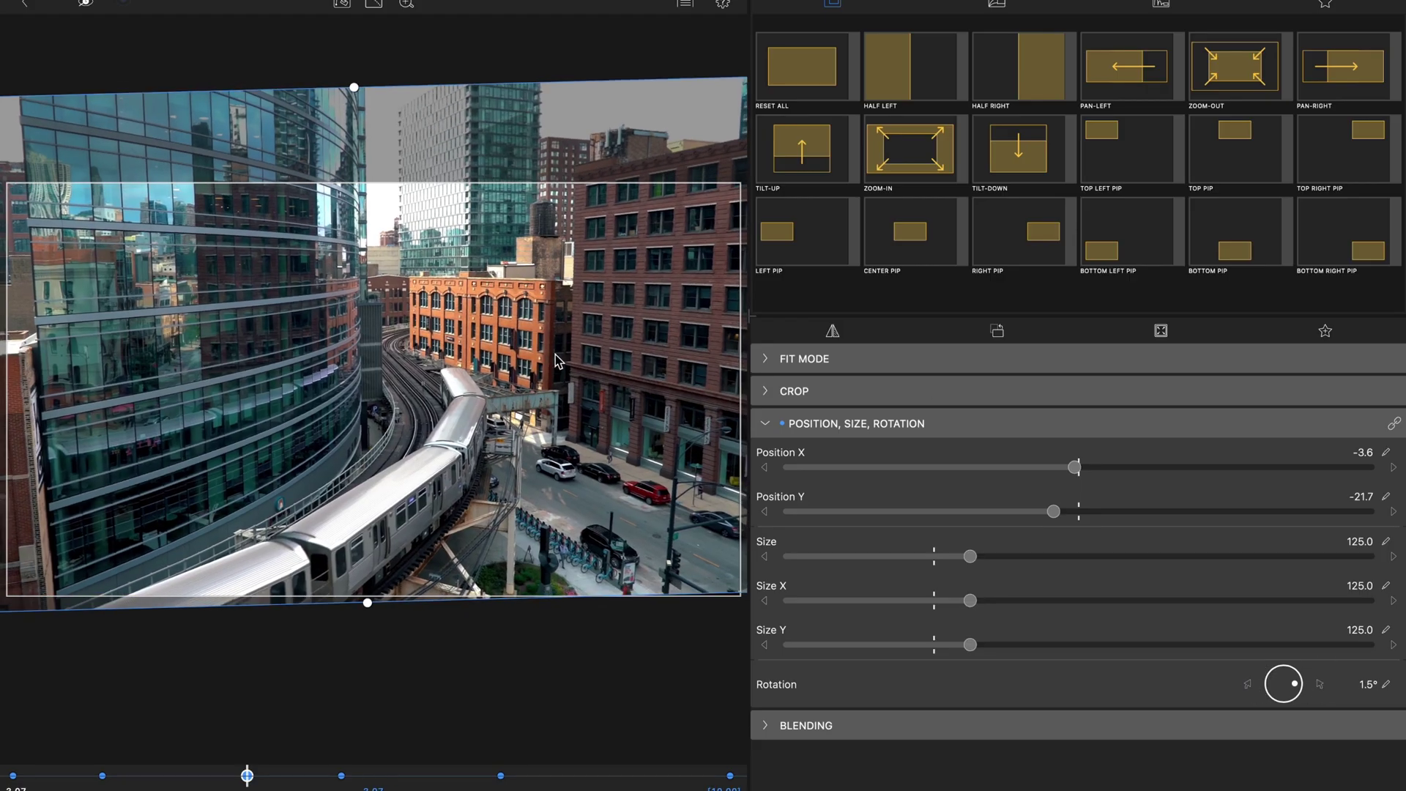
left_click(638, 481)
left_click_drag(638, 482, 643, 486)
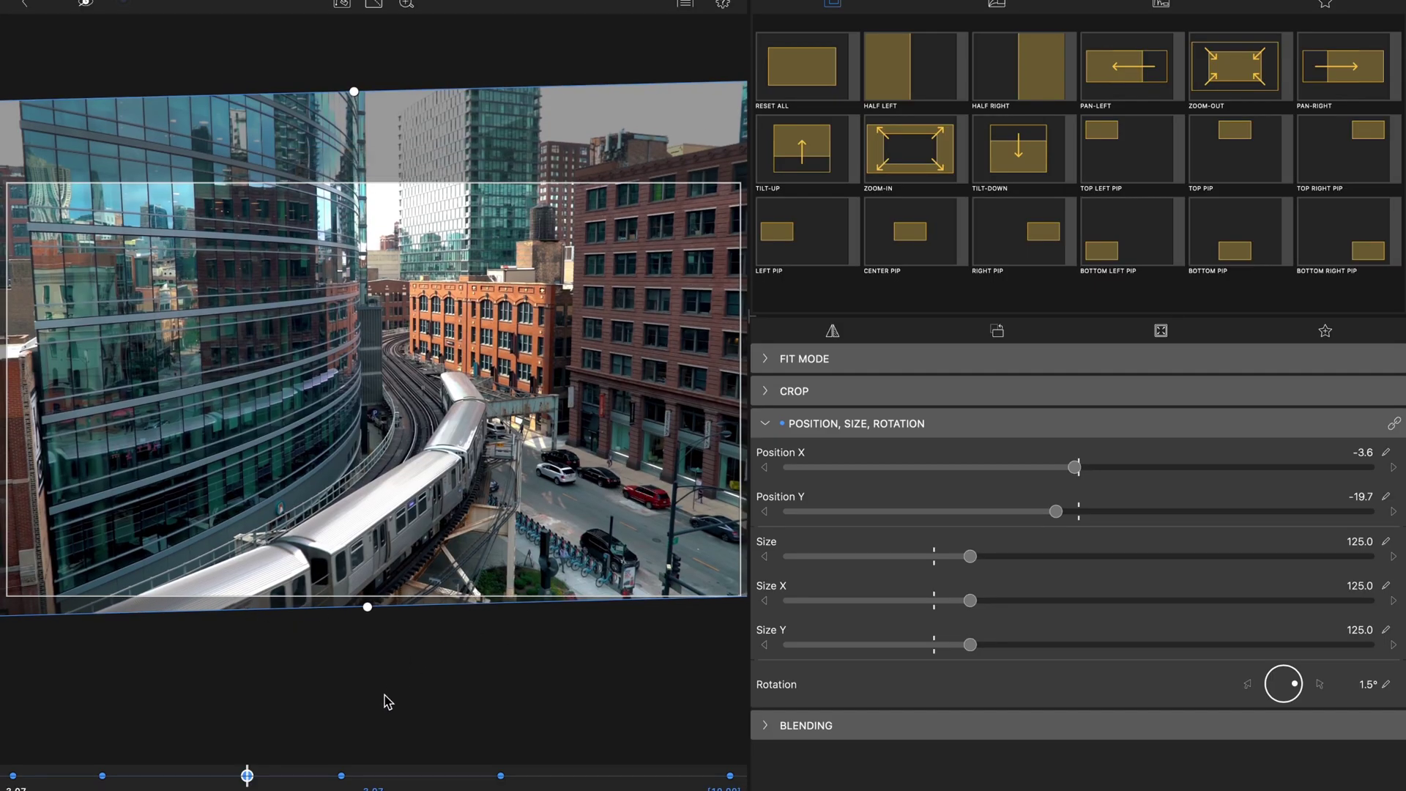
Set the rotation of the fourth keyframe, at 4.16, to -0.5°.
left_click(342, 775)
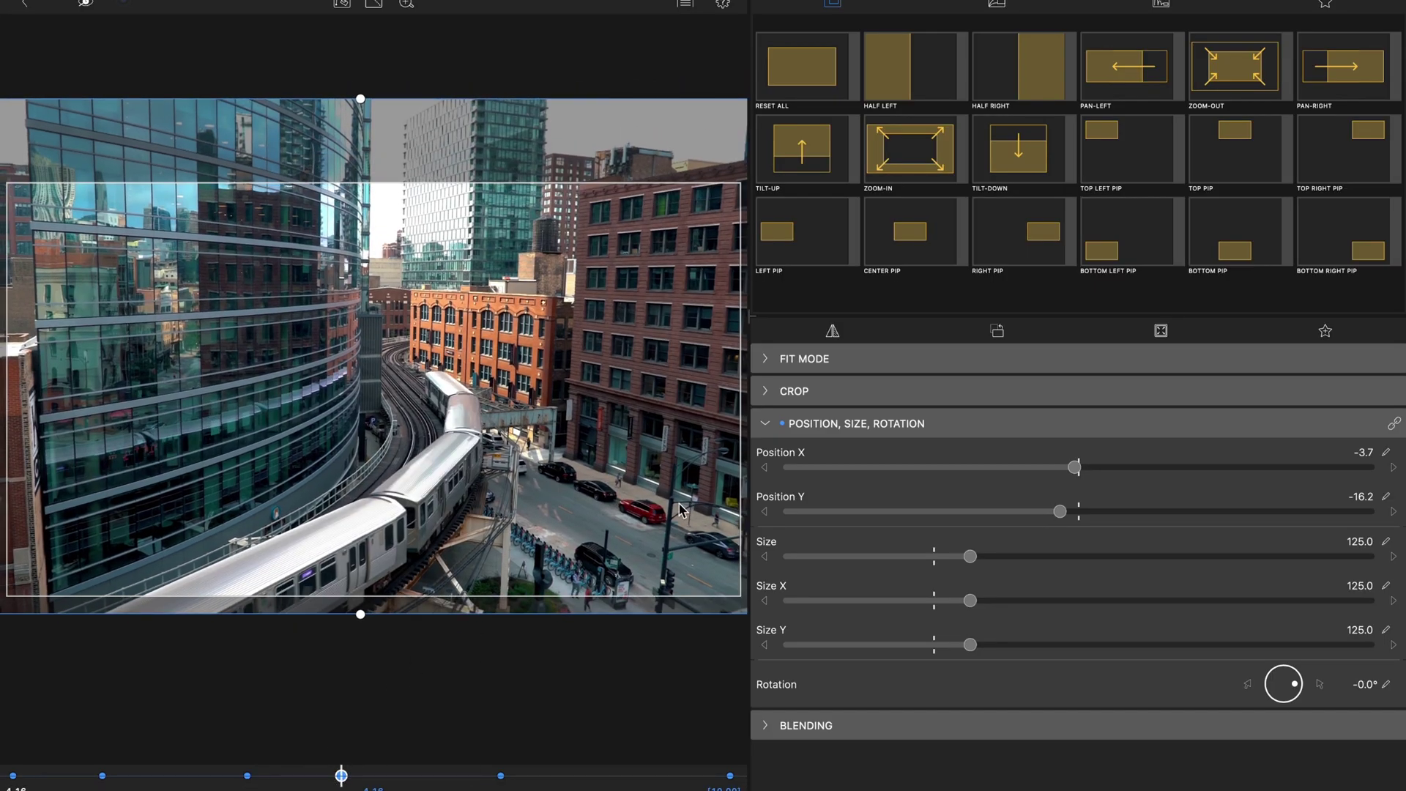
left_click(1250, 684)
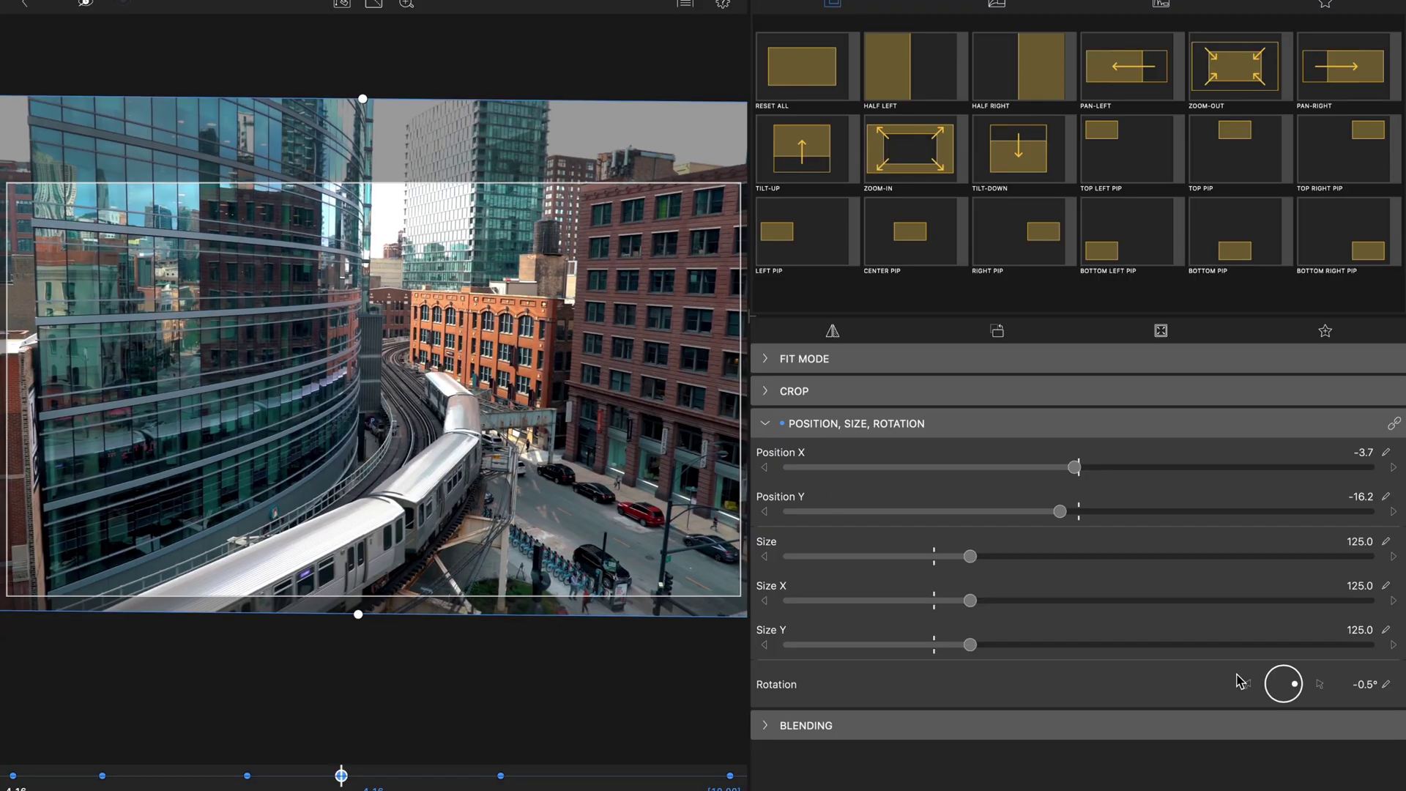
left_click_drag(664, 627, 638, 628)
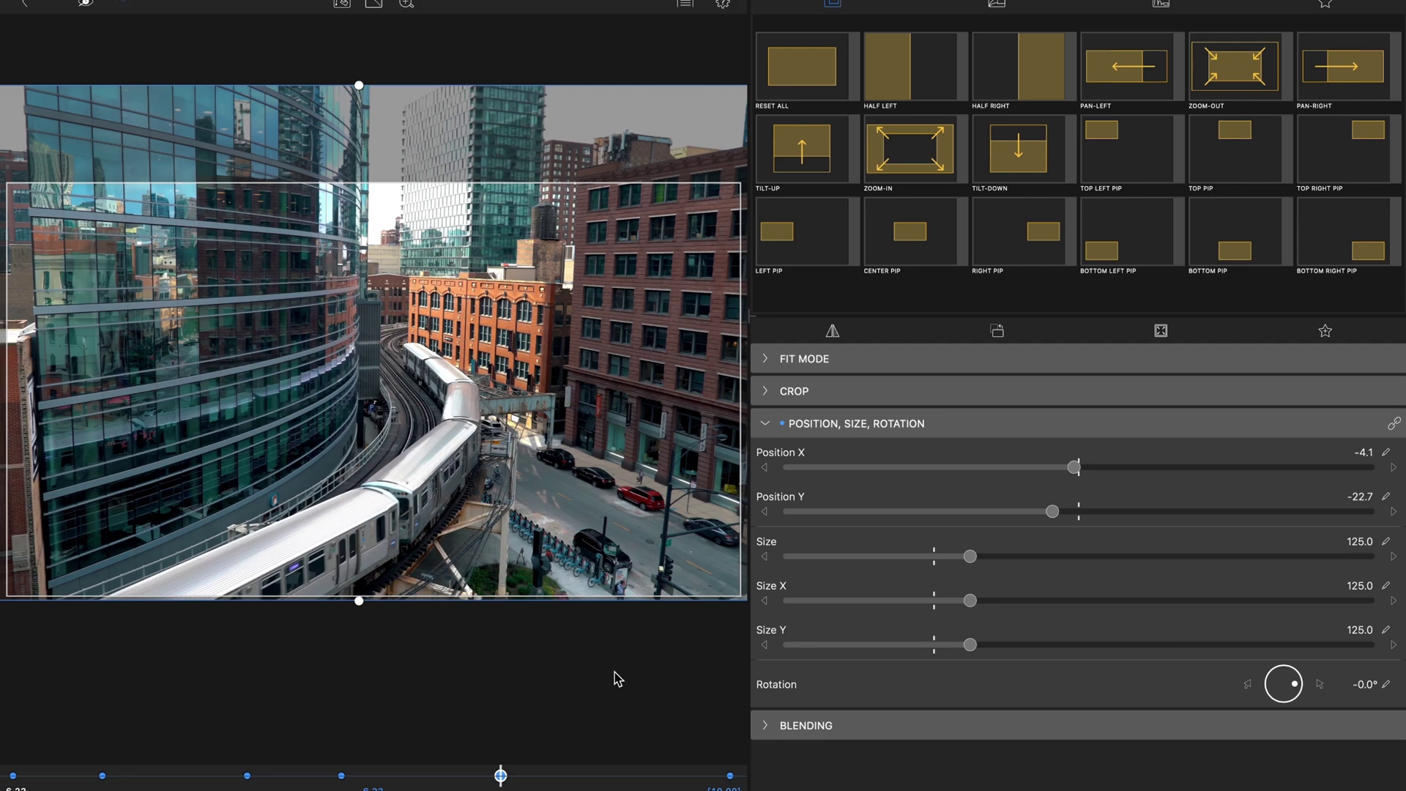
Preview the movement and retime the four middle keyframes further along the clip, with the second at 1.18 and the fifth at 7.01.
key("space")
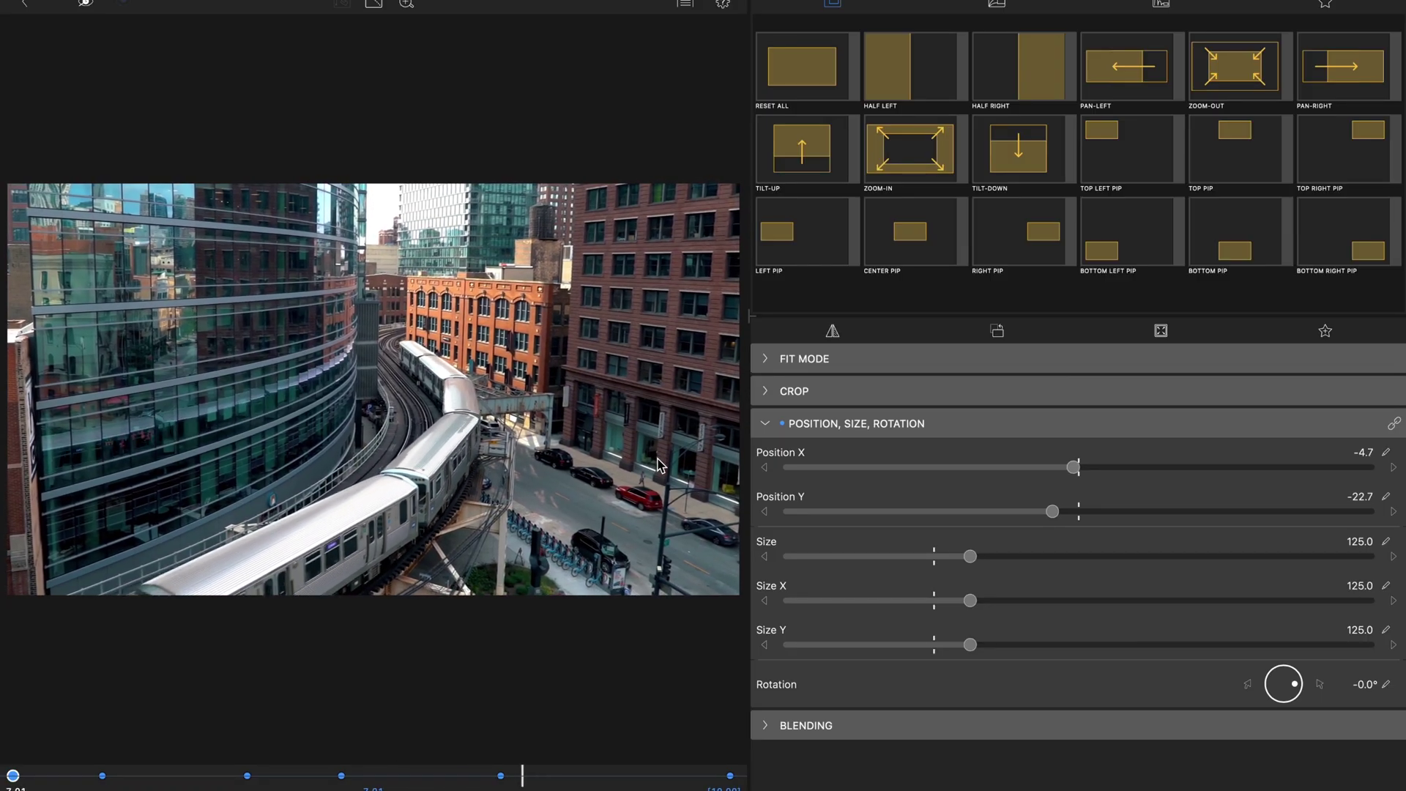
left_click(13, 776)
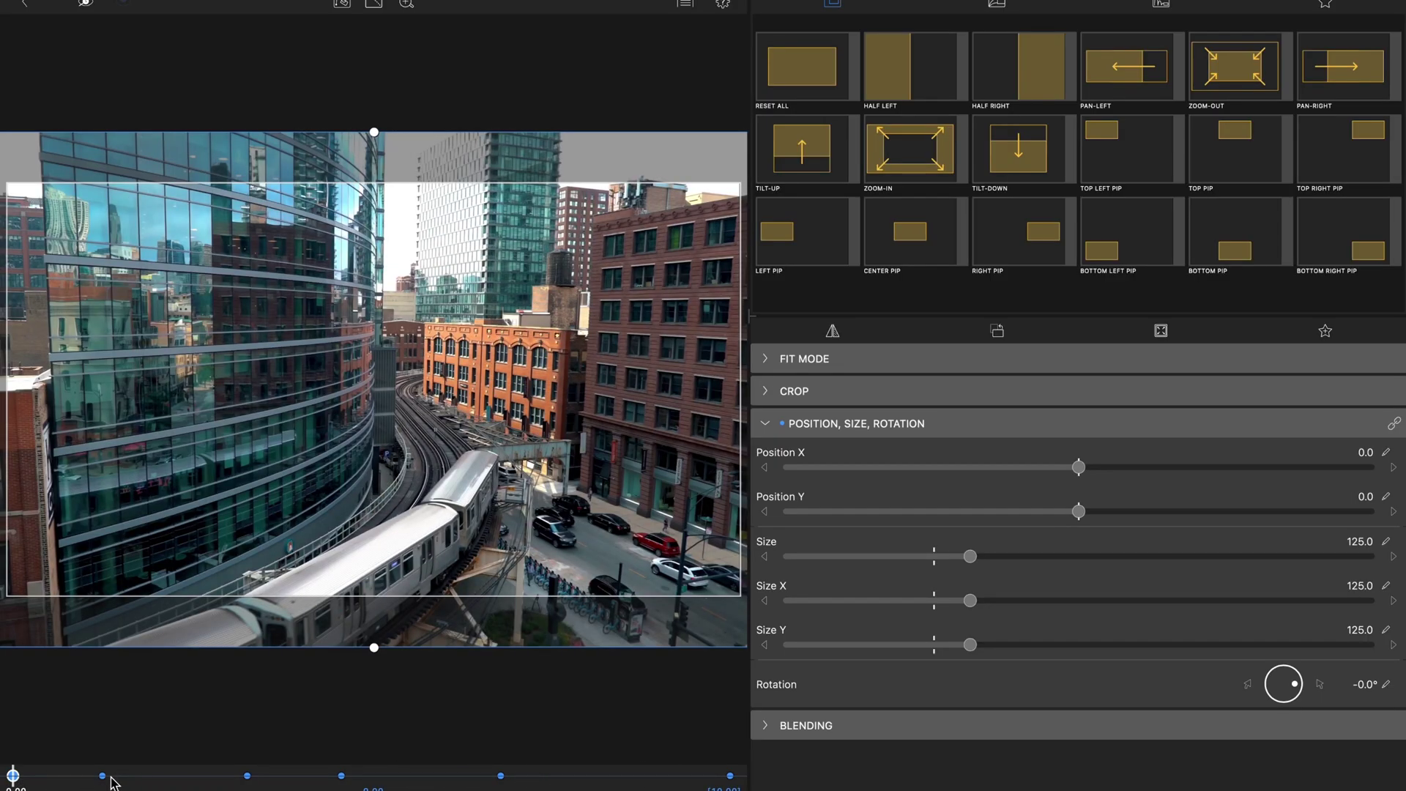
left_click(104, 776)
left_click_drag(106, 777, 127, 778)
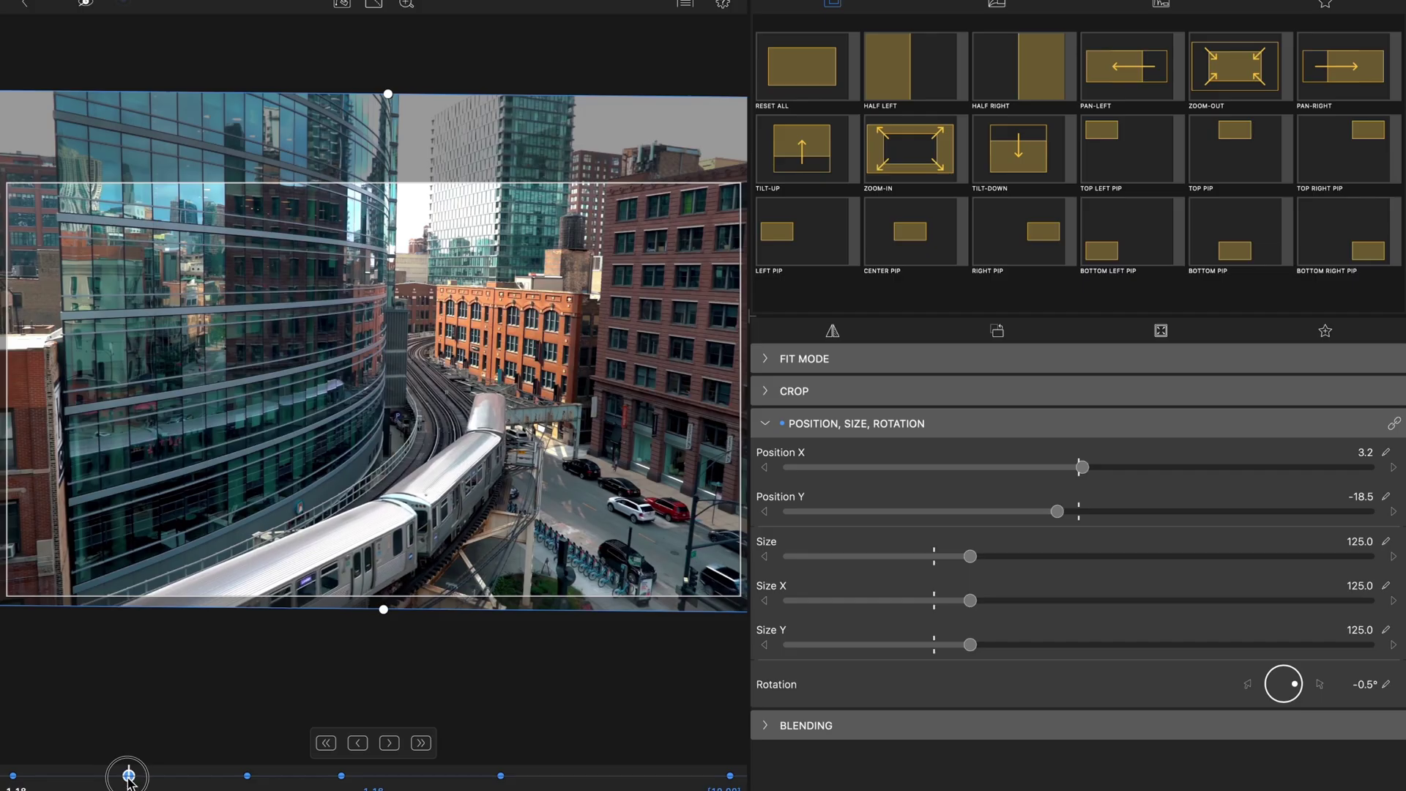
left_click_drag(249, 775, 269, 776)
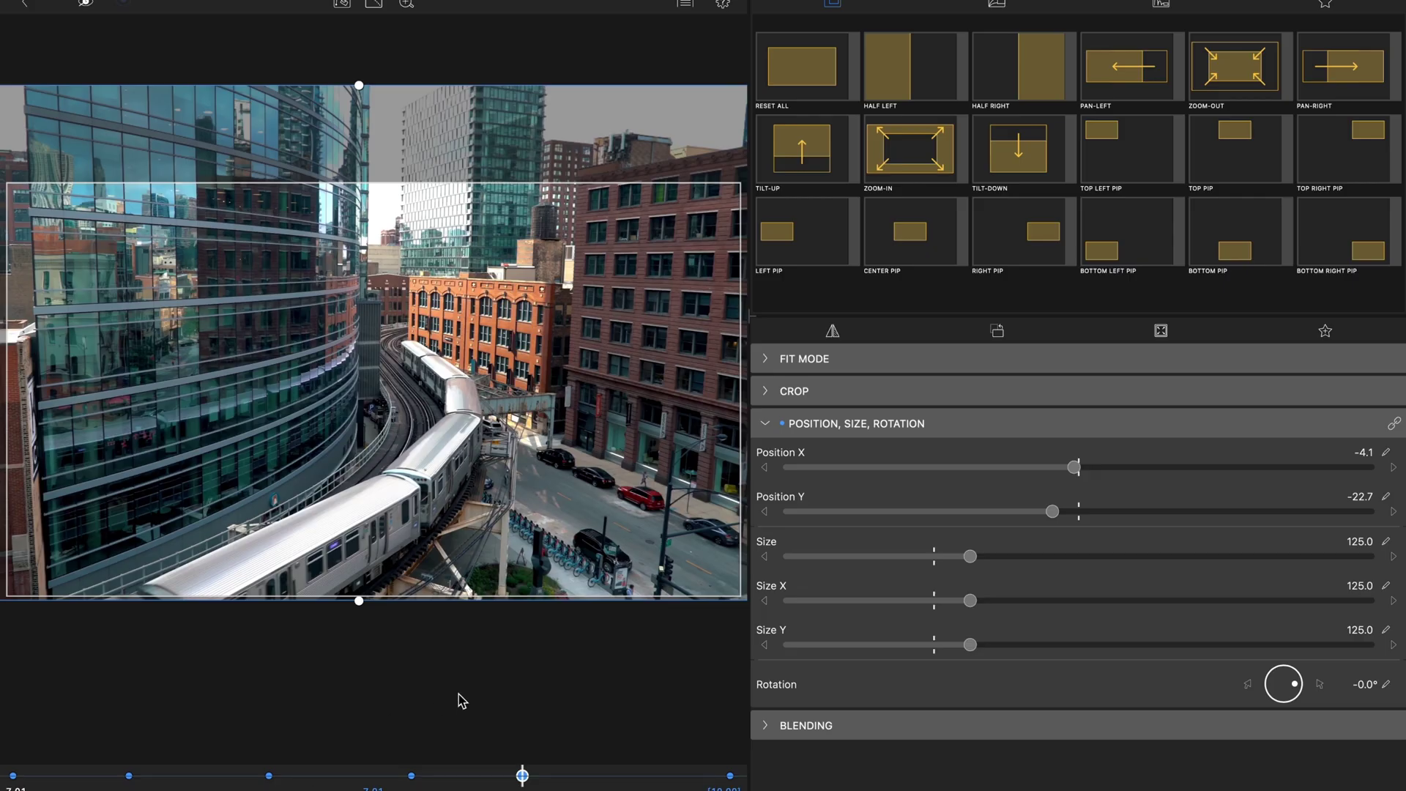
Return to the first keyframe and display the position velocity graph for the clip.
key("Home")
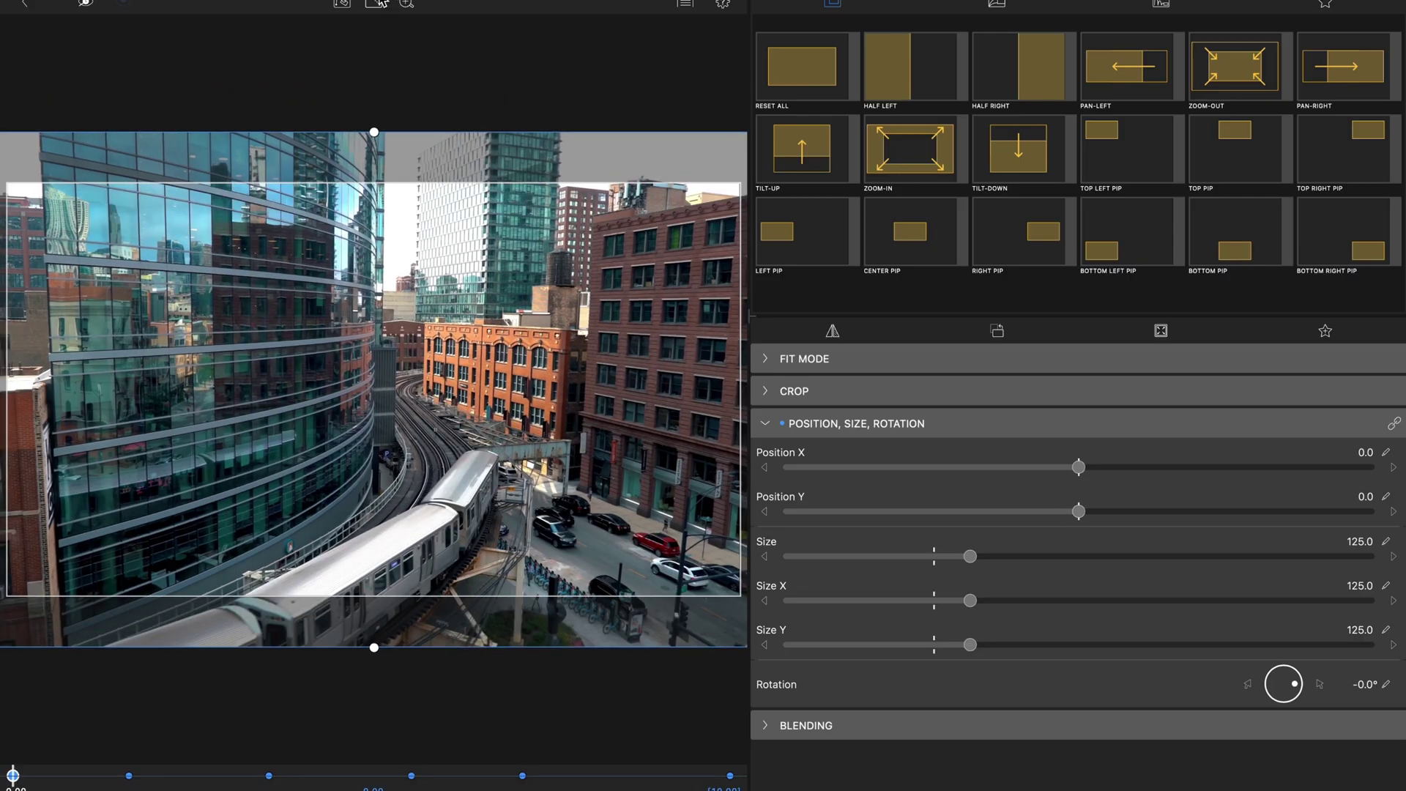
left_click(374, 4)
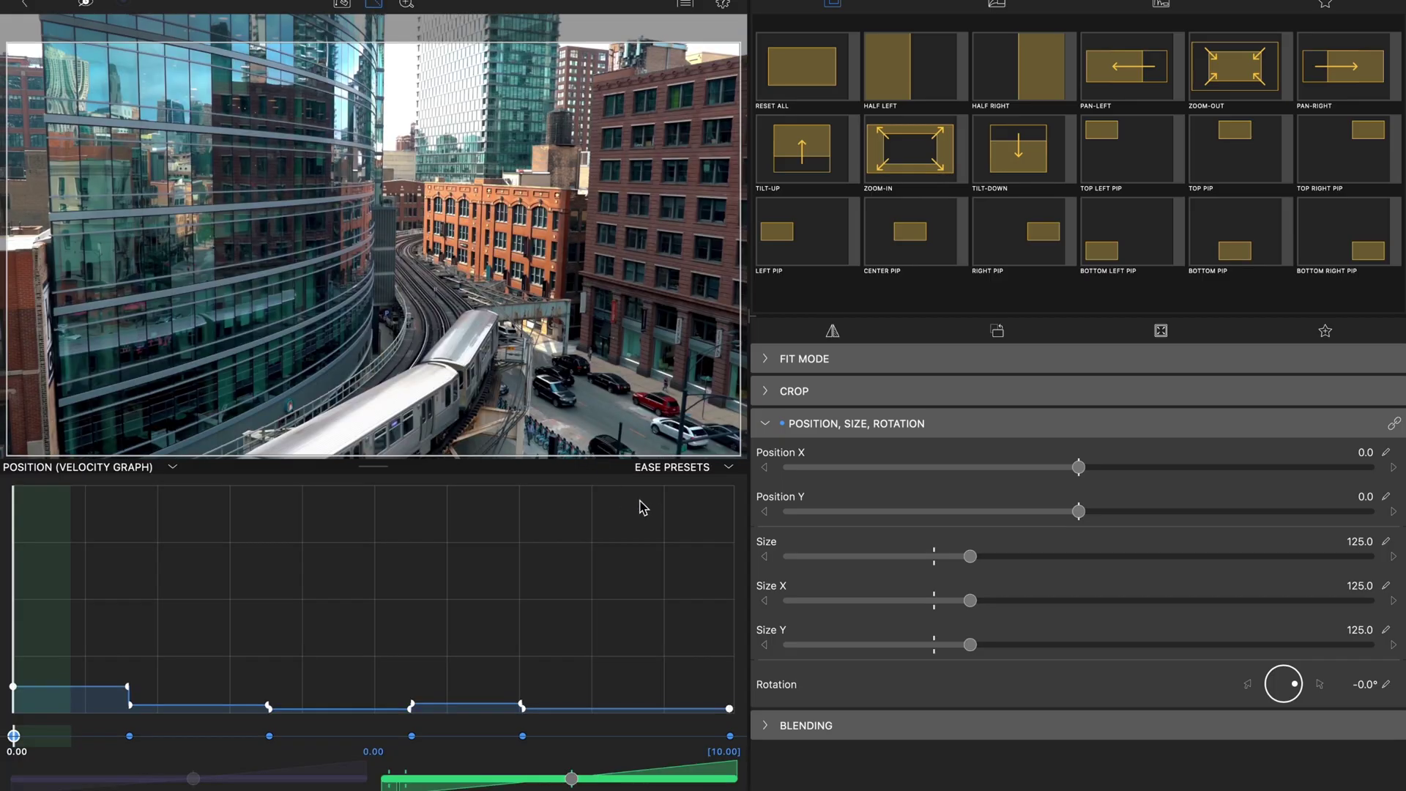
Apply Slow In and Slow Out easing to the position movement between the first and second keyframes.
key("space")
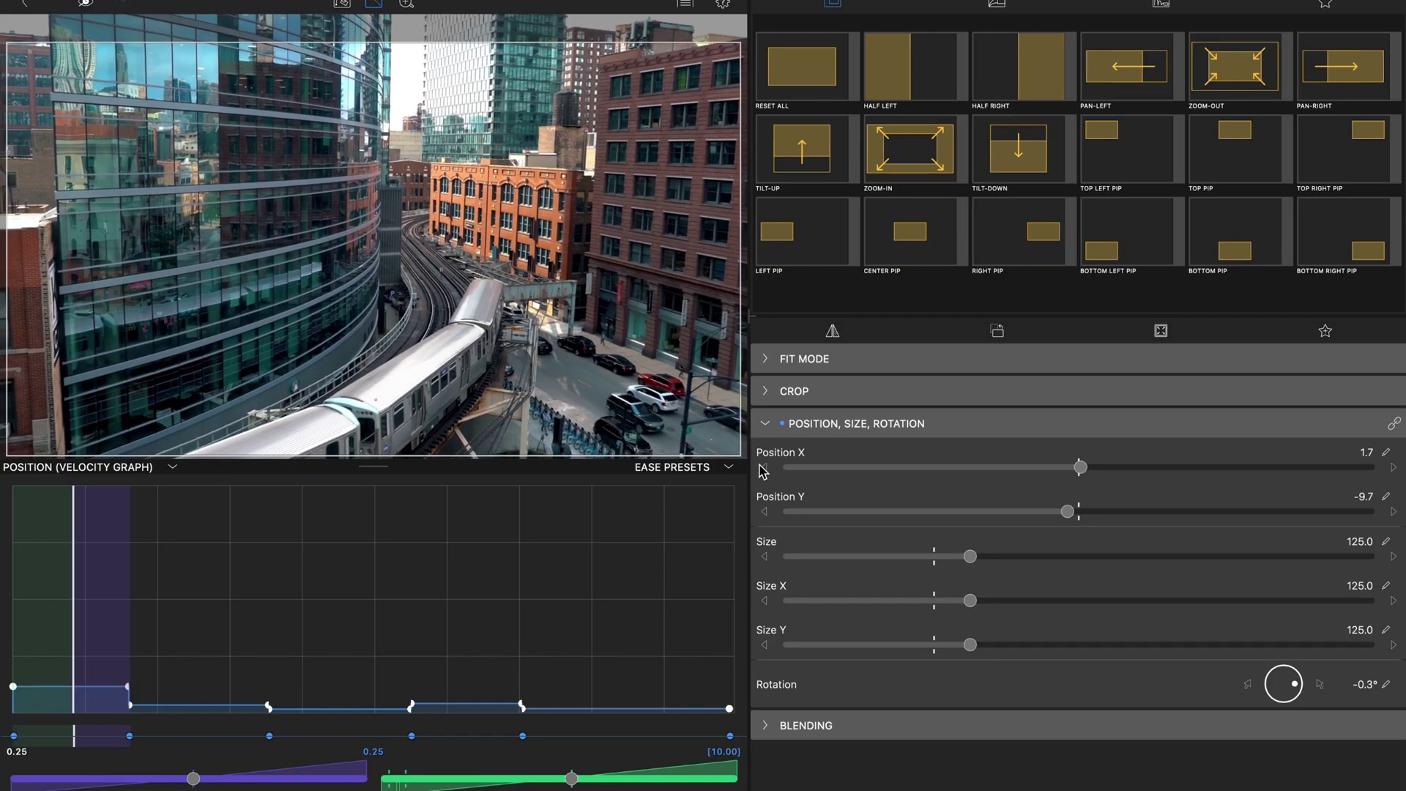
left_click(729, 469)
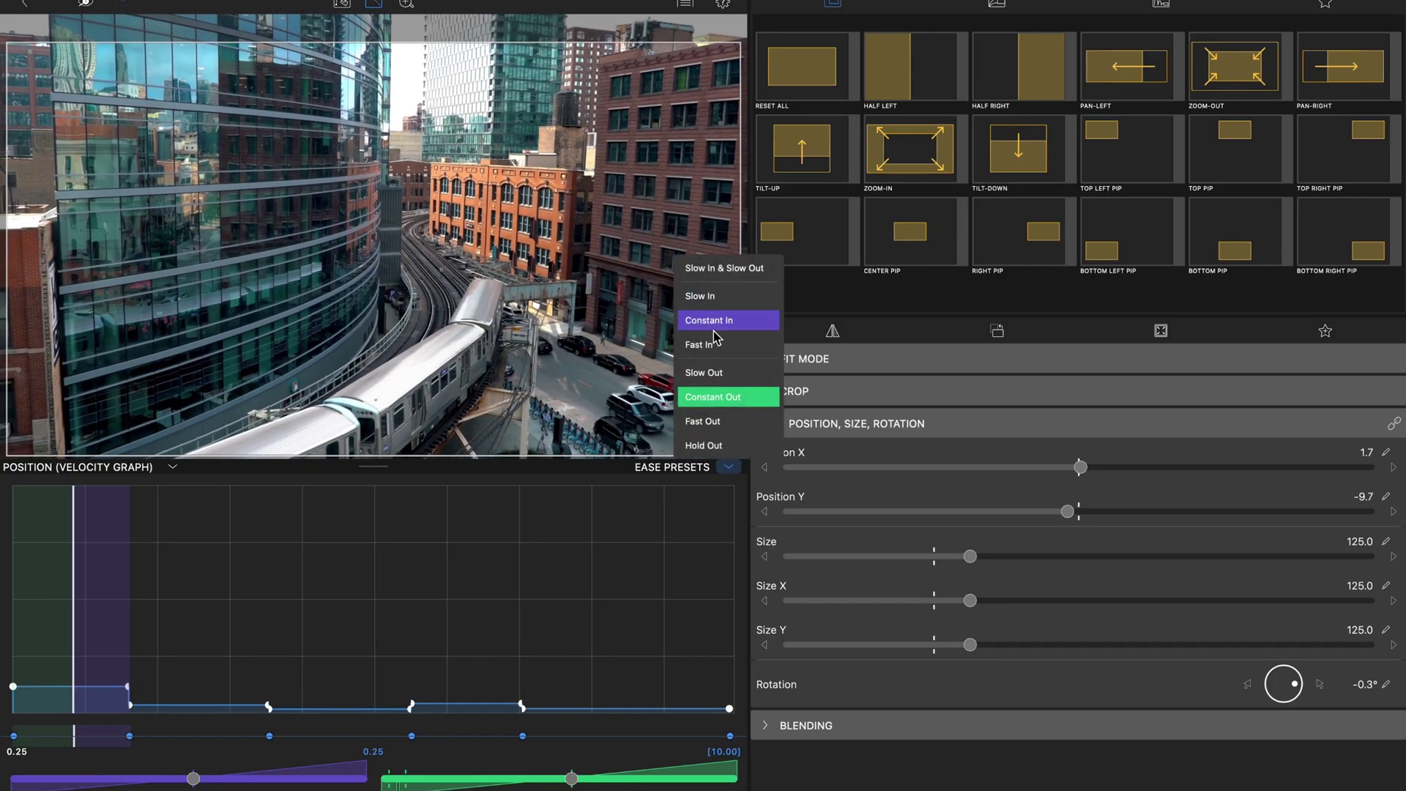
left_click(707, 295)
left_click(710, 372)
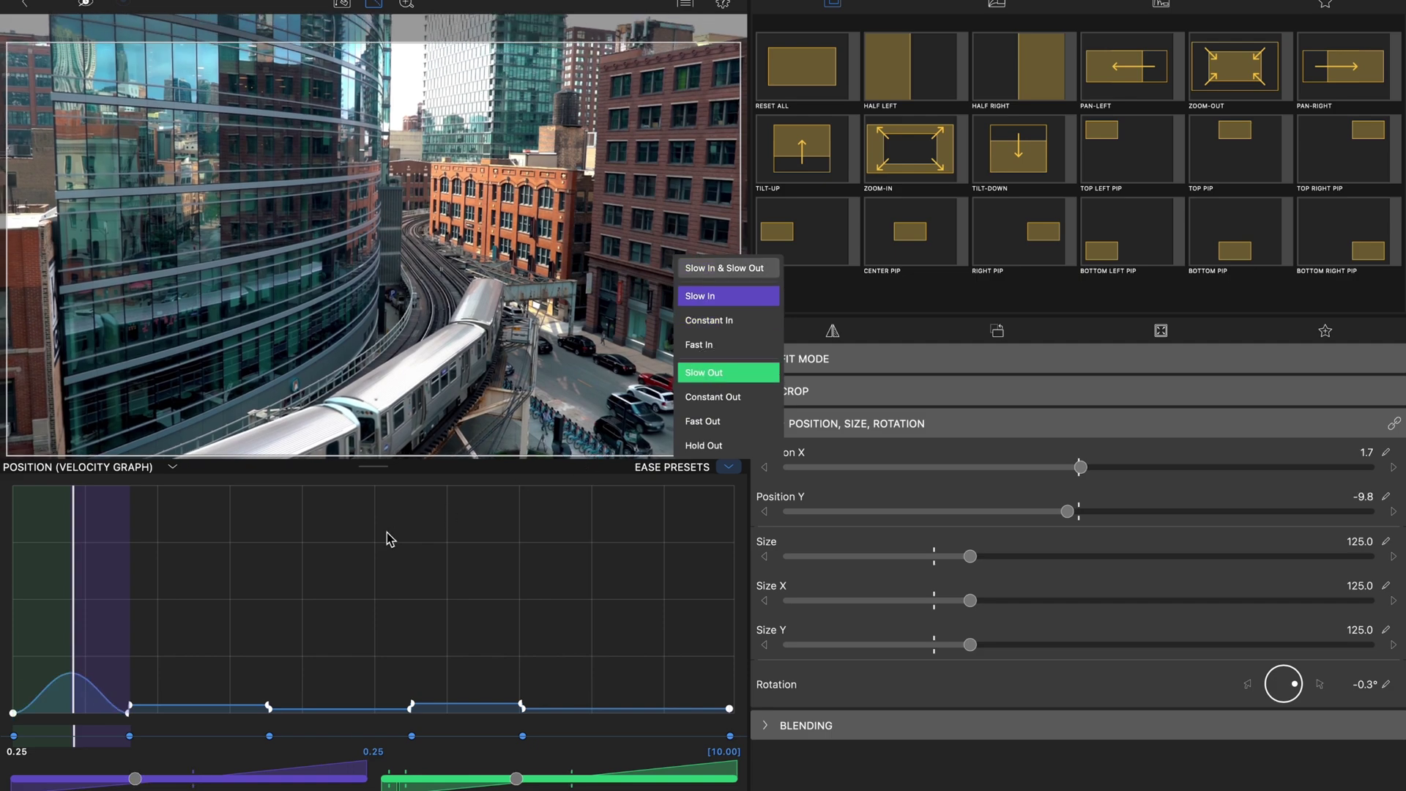
Set the second keyframe to Slow Out and the third keyframe to both Slow In and Slow Out.
left_click(123, 624)
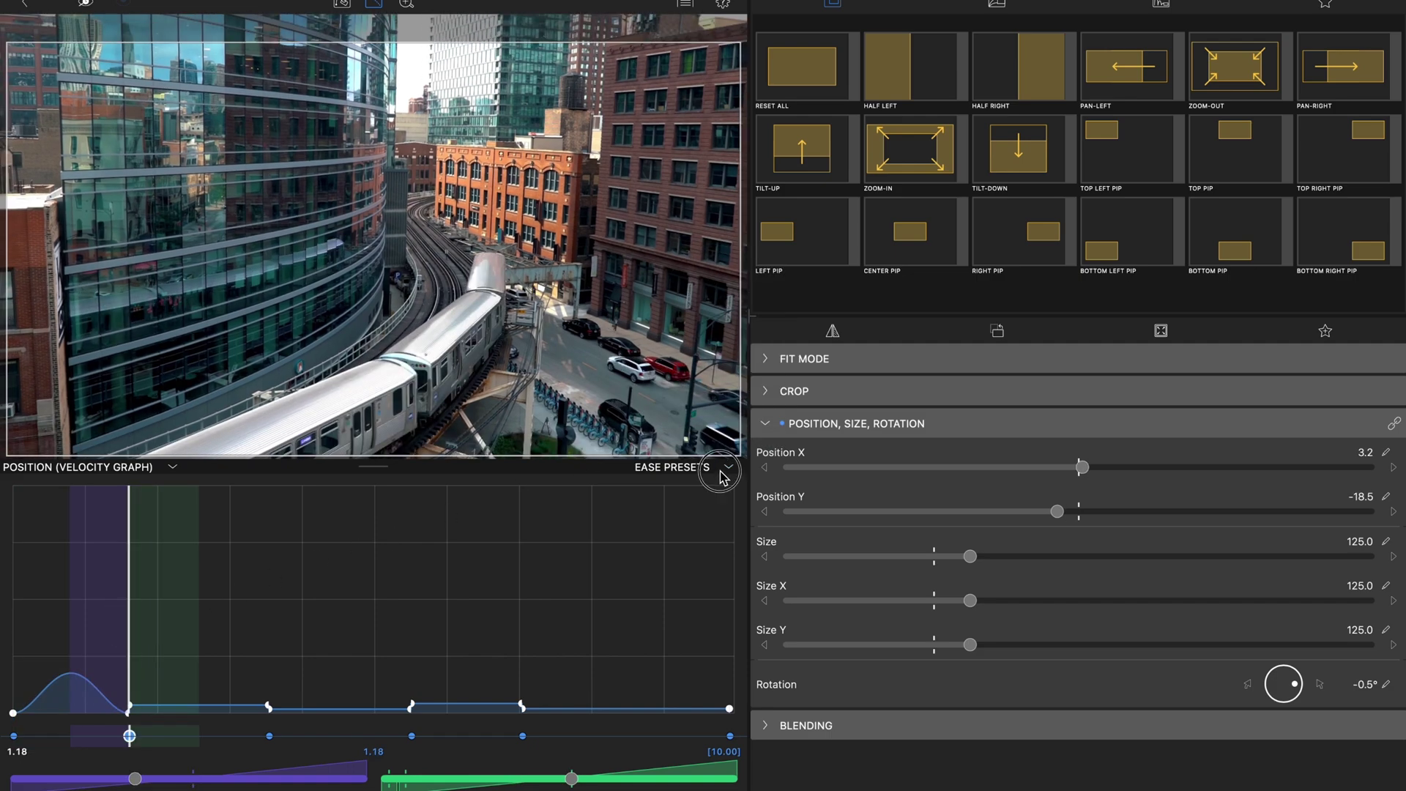
left_click(725, 471)
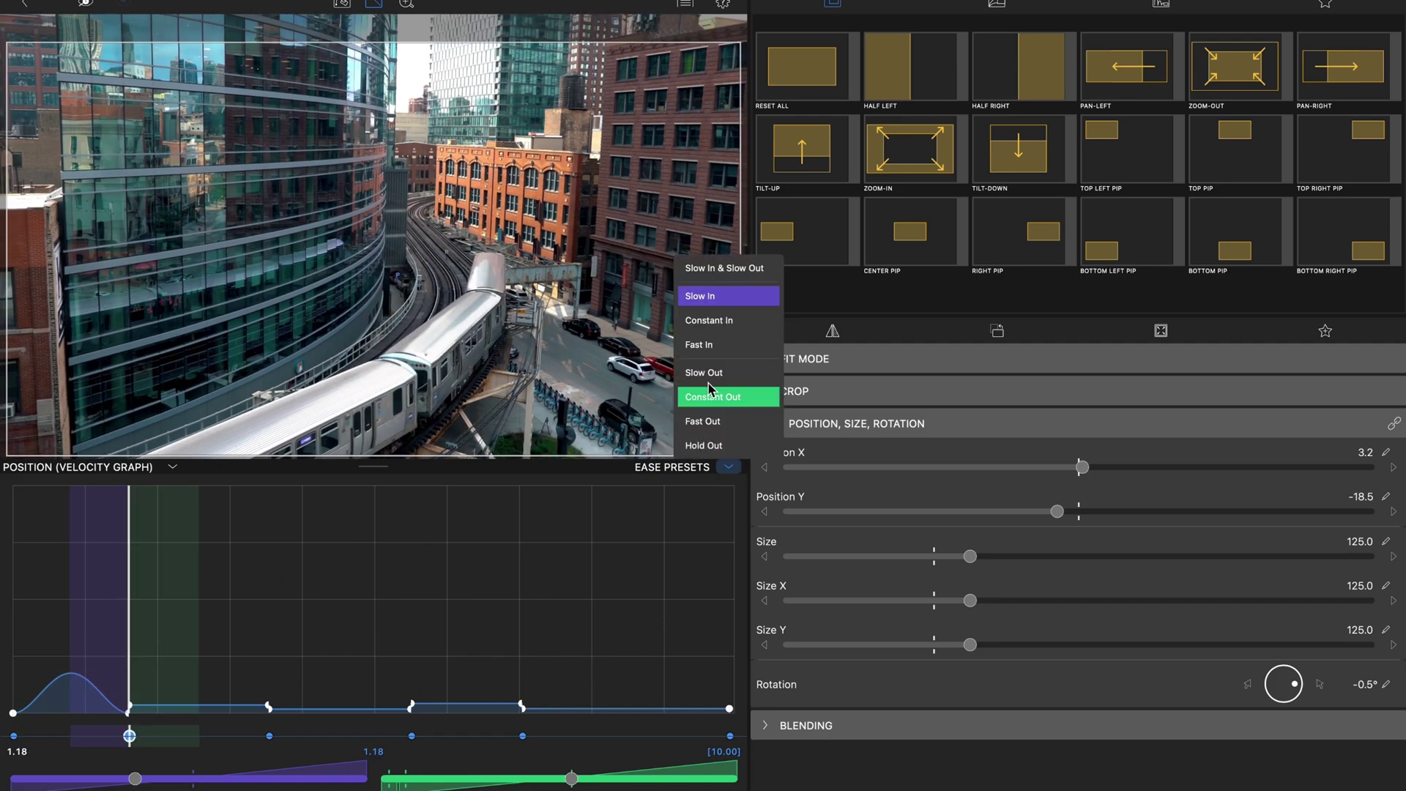
left_click(693, 378)
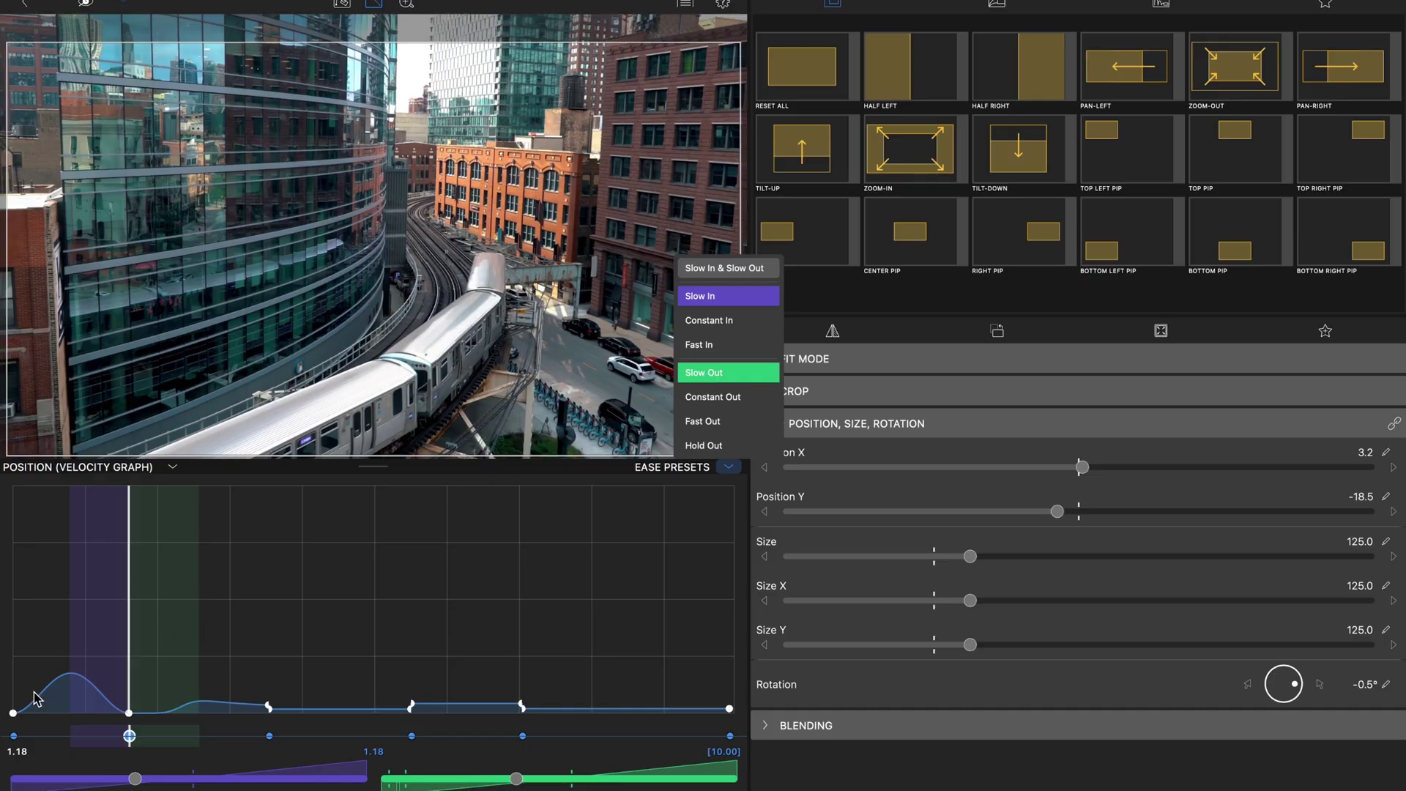
left_click(269, 708)
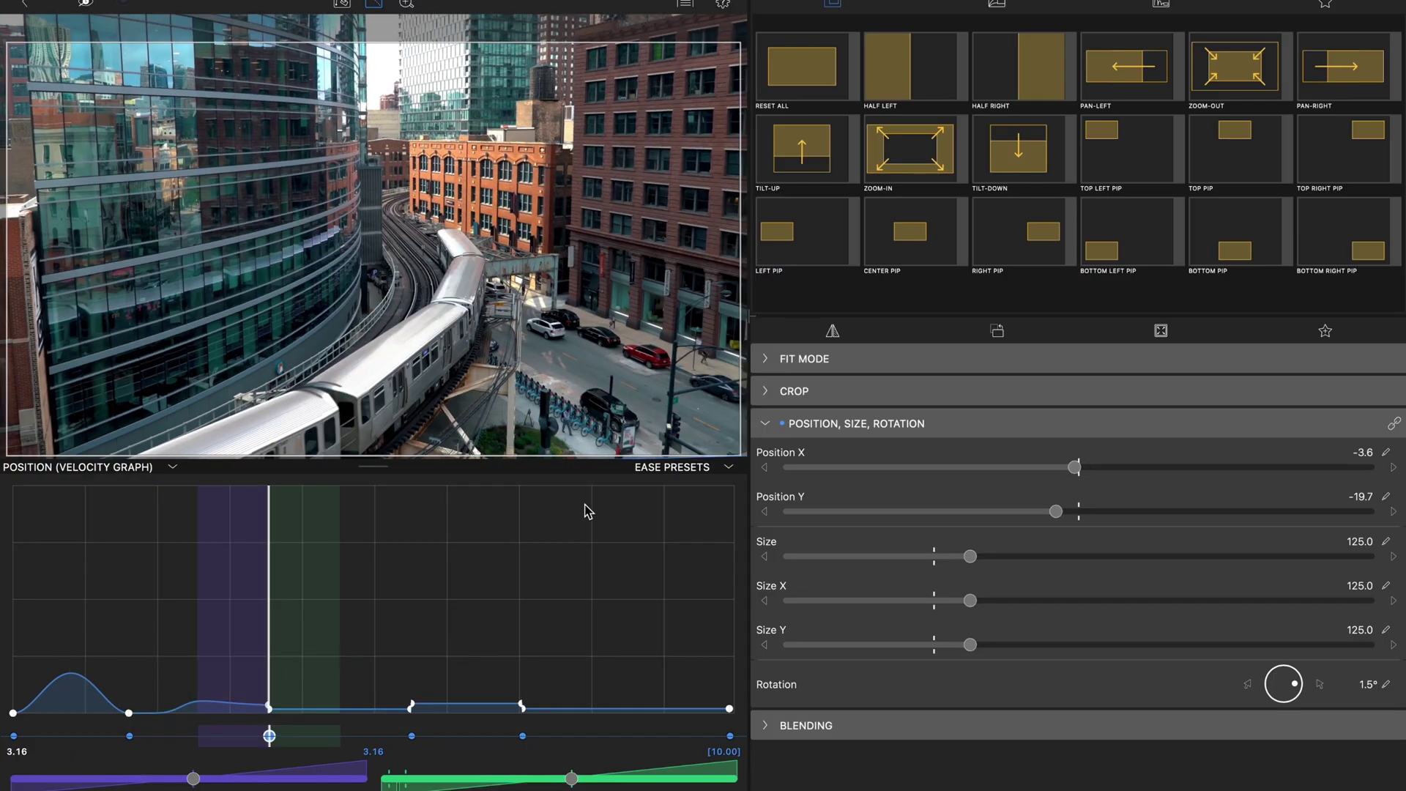
left_click(730, 467)
left_click(707, 373)
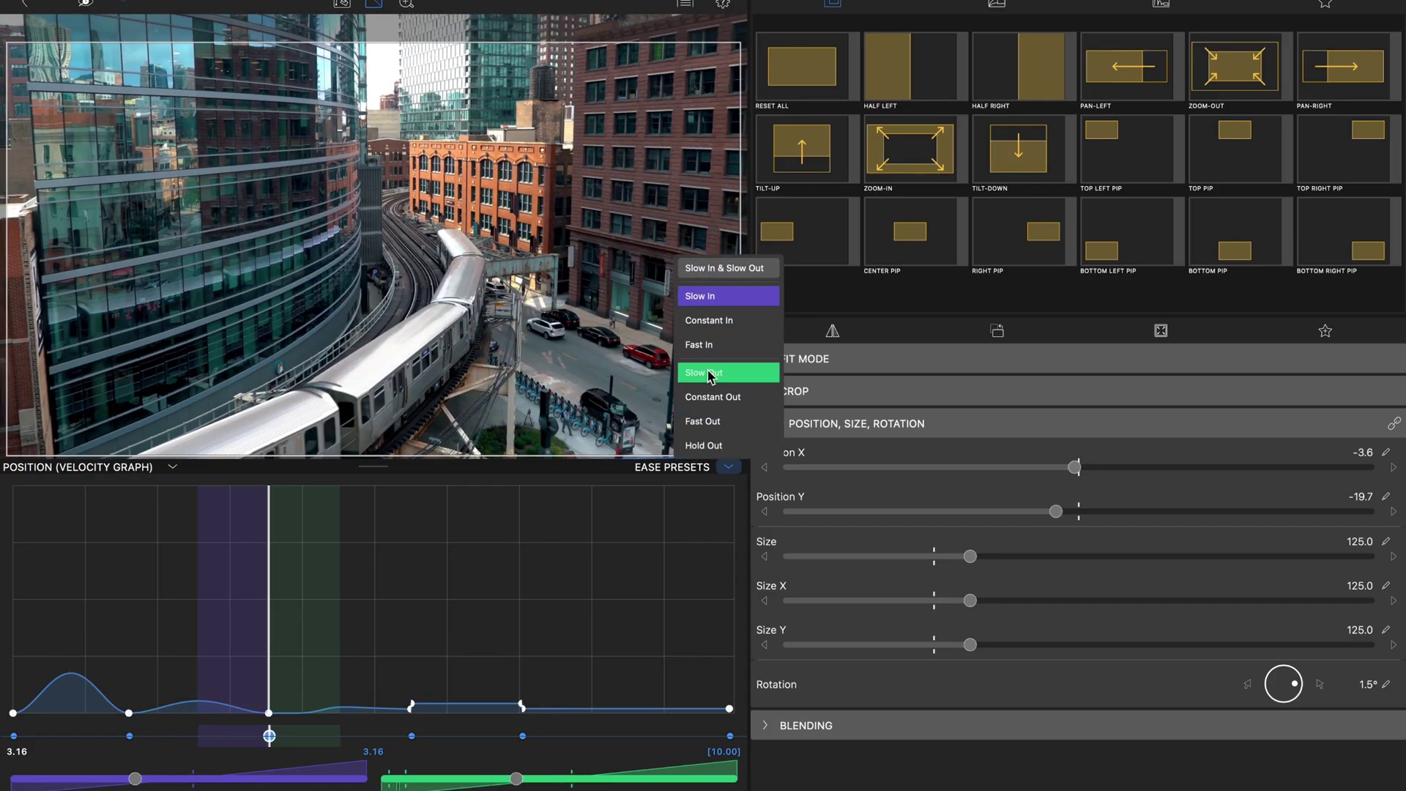
Apply Slow In & Slow Out easing to the fourth keyframe at 5.15 and the fifth at 7.01.
left_click(412, 736)
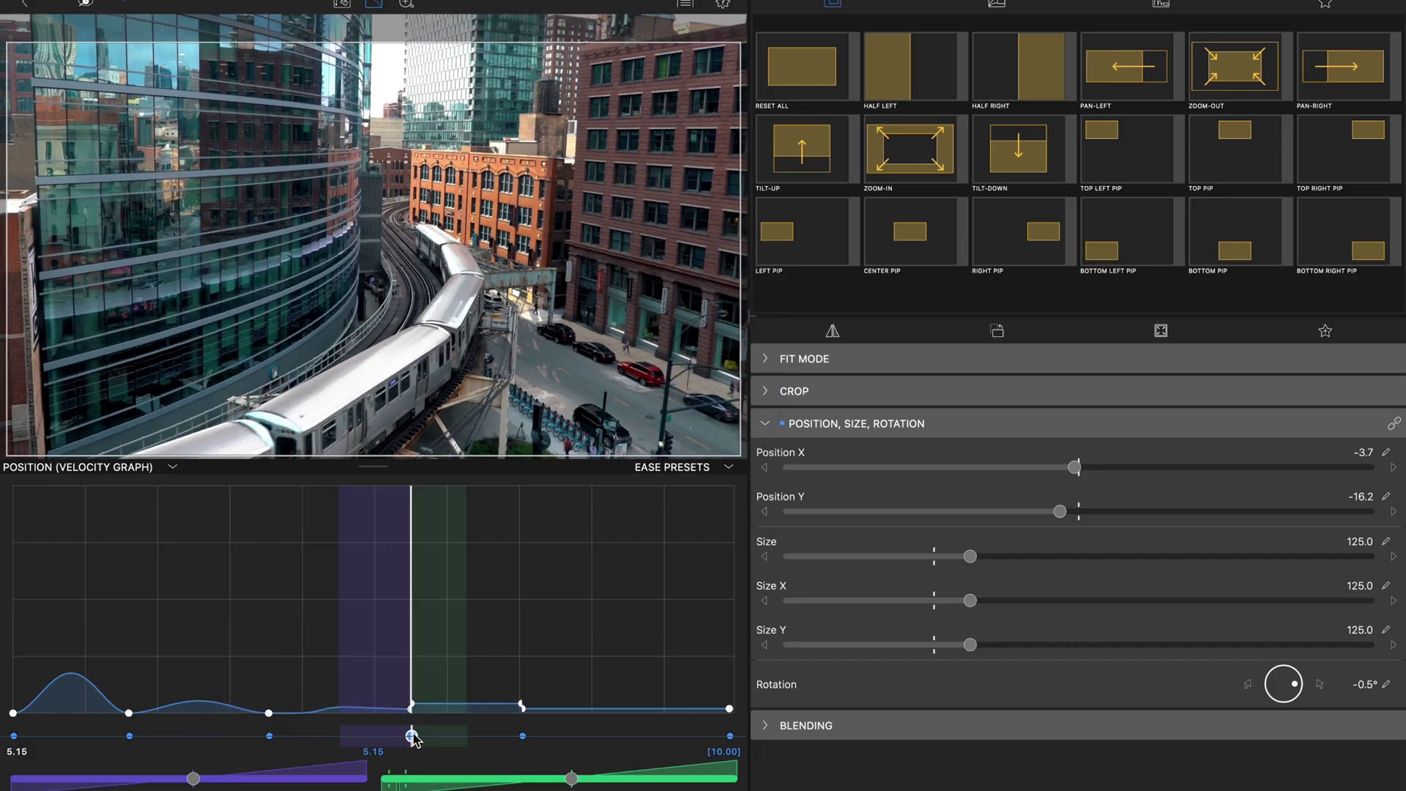
left_click(686, 466)
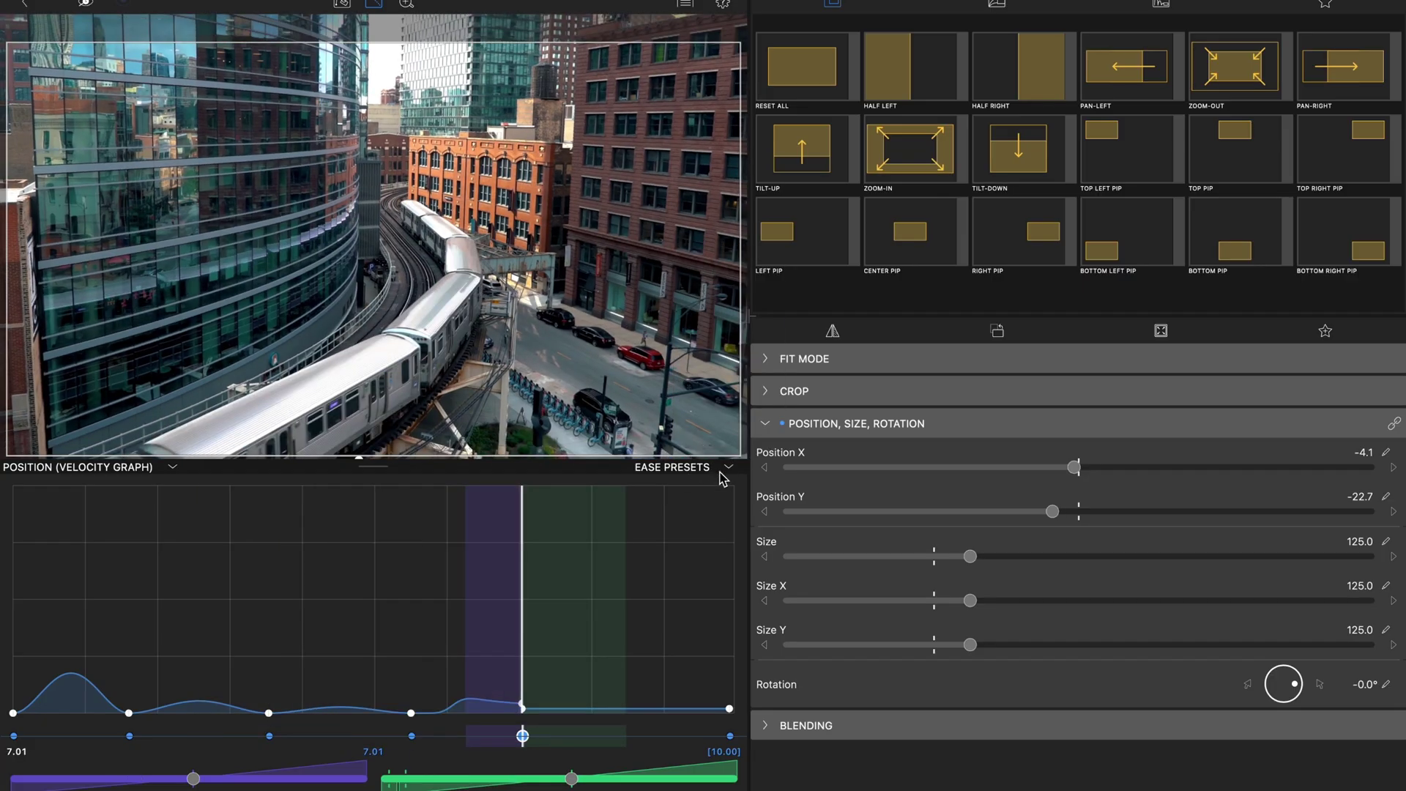
left_click(729, 467)
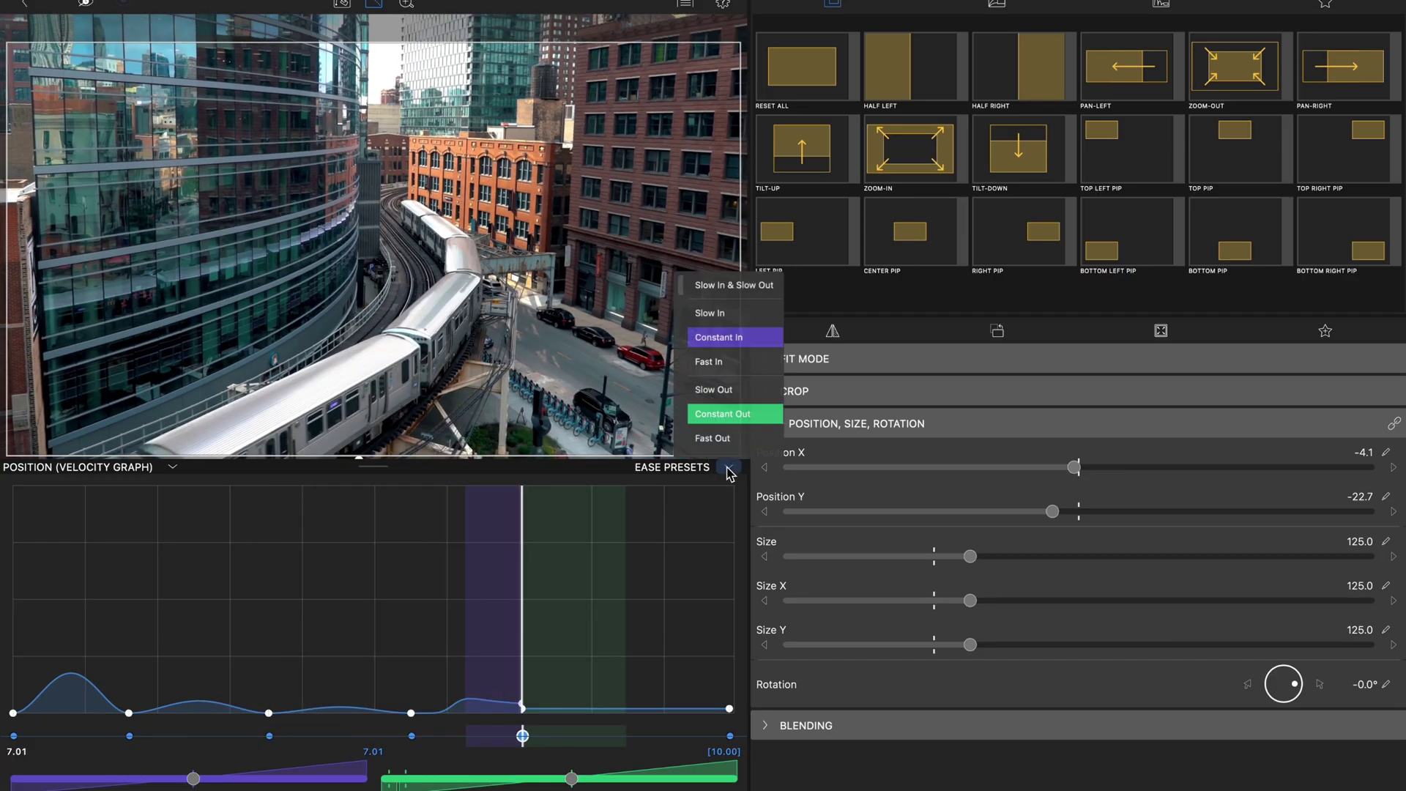
left_click(720, 297)
Try to apply Slow Out easing to the last keyframe at 9.27 and play back the clip's movement.
left_click(729, 711)
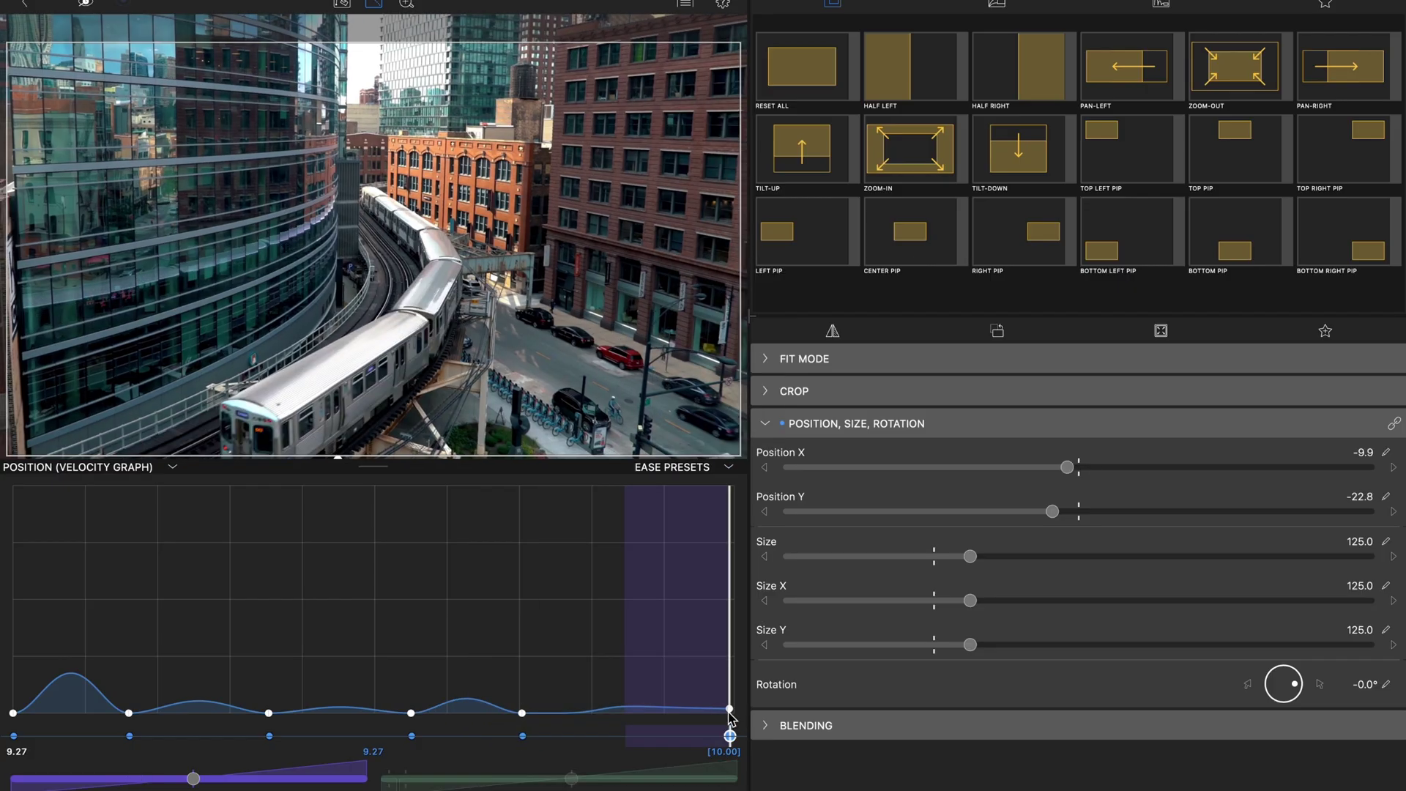
left_click(729, 467)
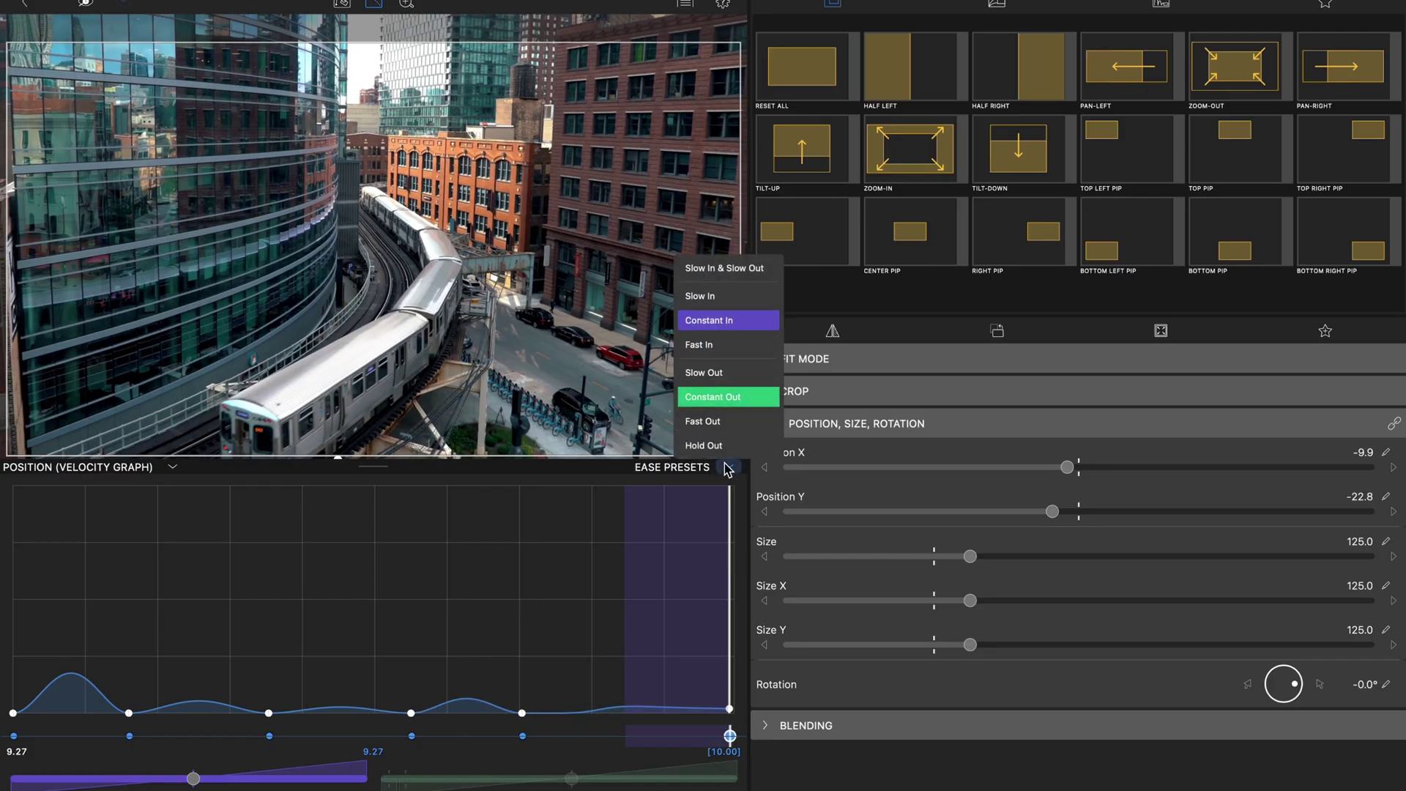
left_click(713, 374)
key("space")
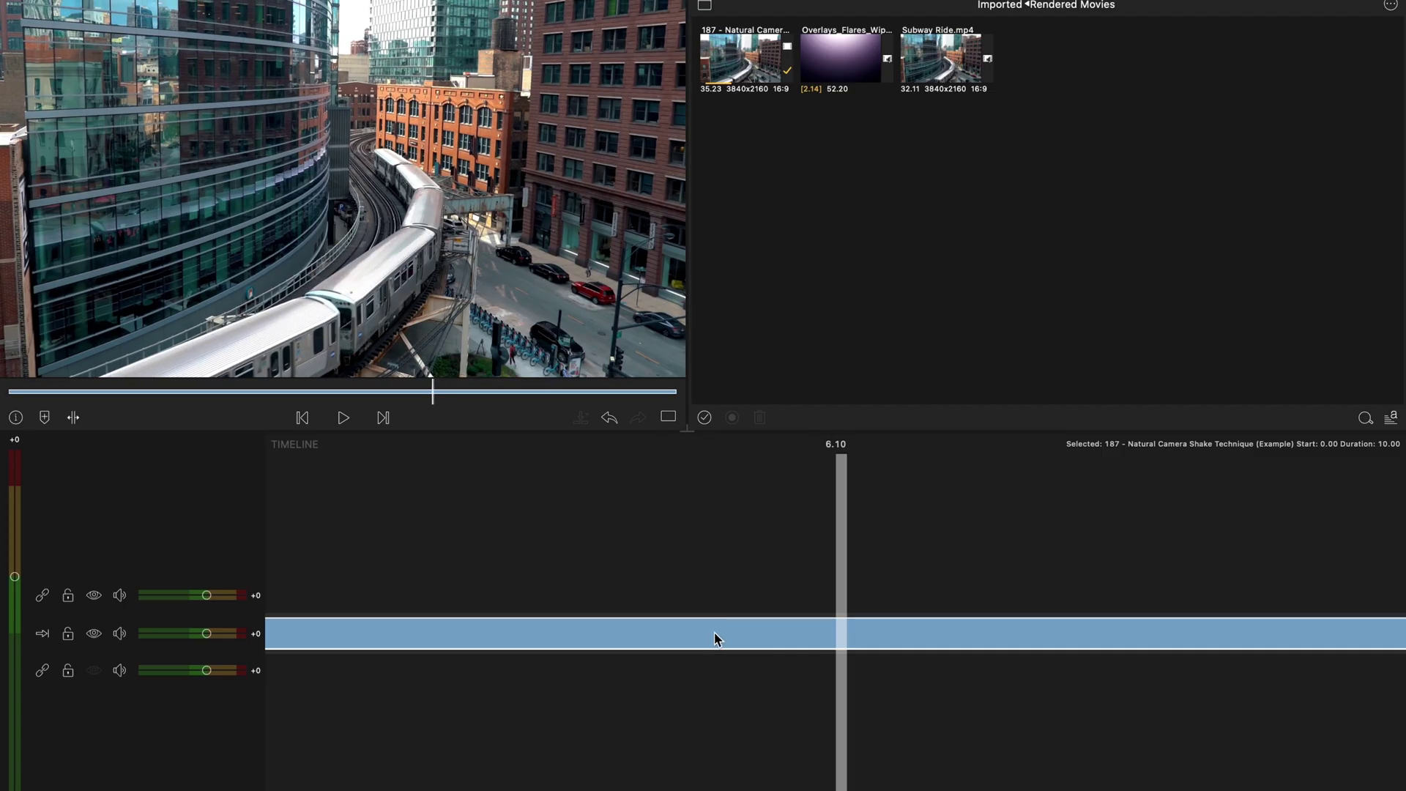
Reopen the train clip's motion settings and save its keyframed camera shake as a named motion preset.
double_click(715, 633)
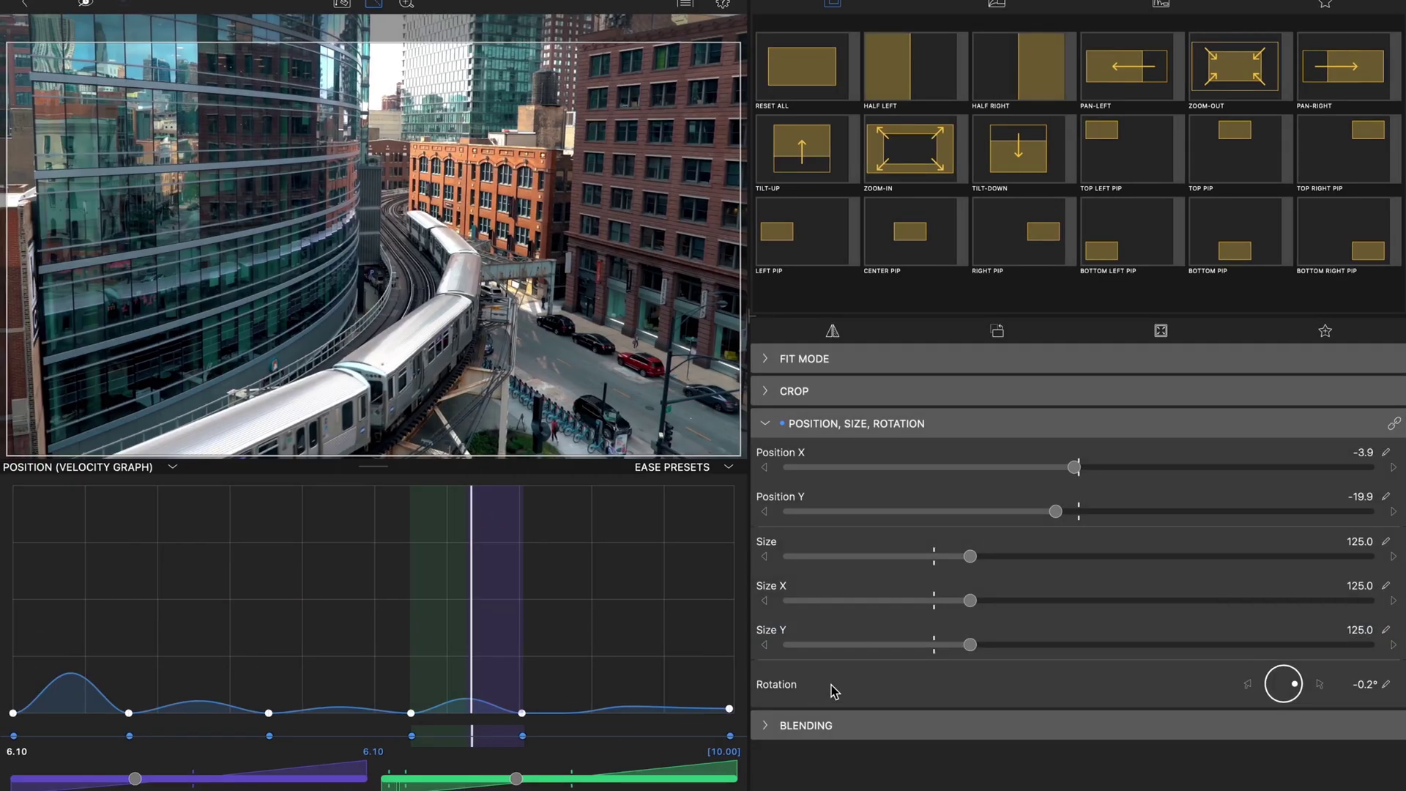
left_click(1327, 335)
left_click(1284, 304)
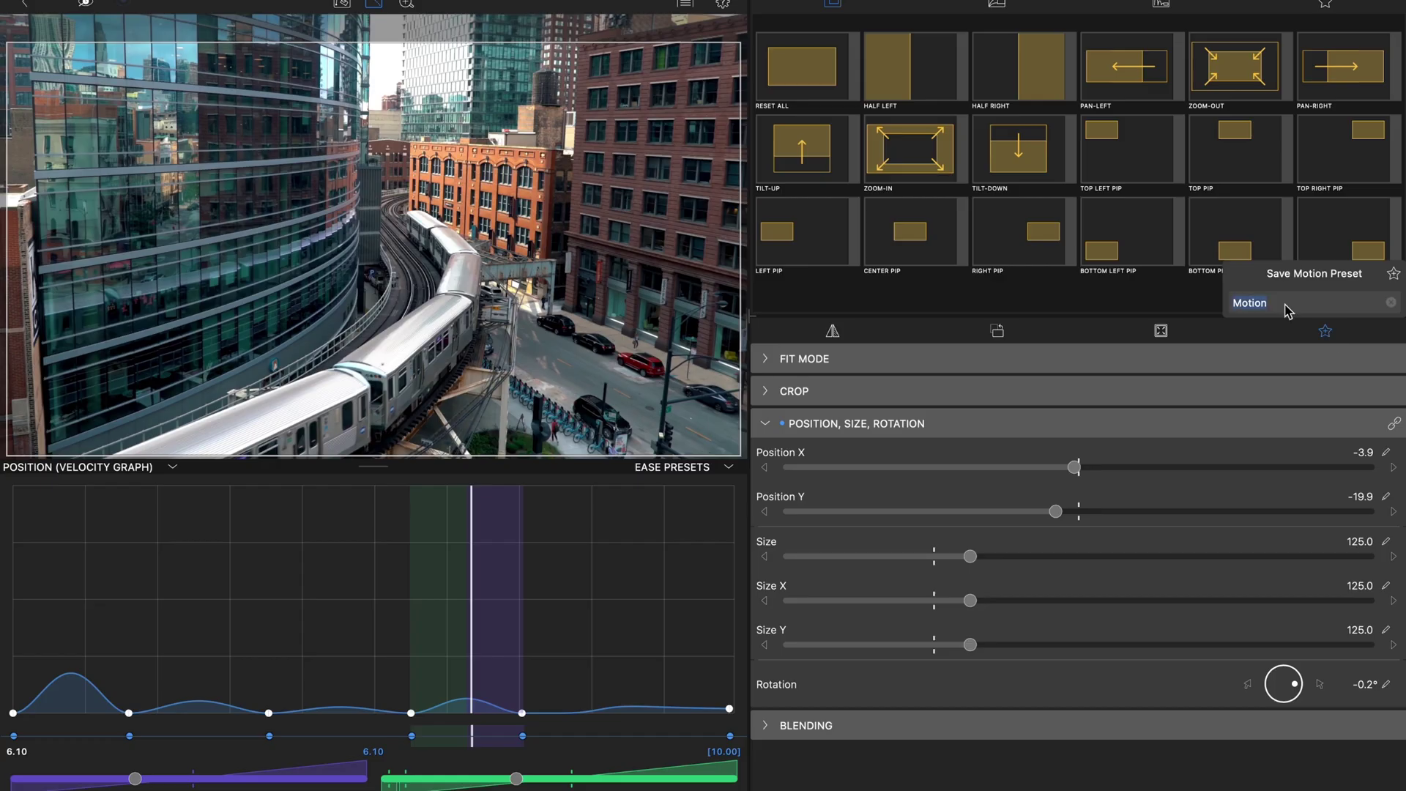
type("Na")
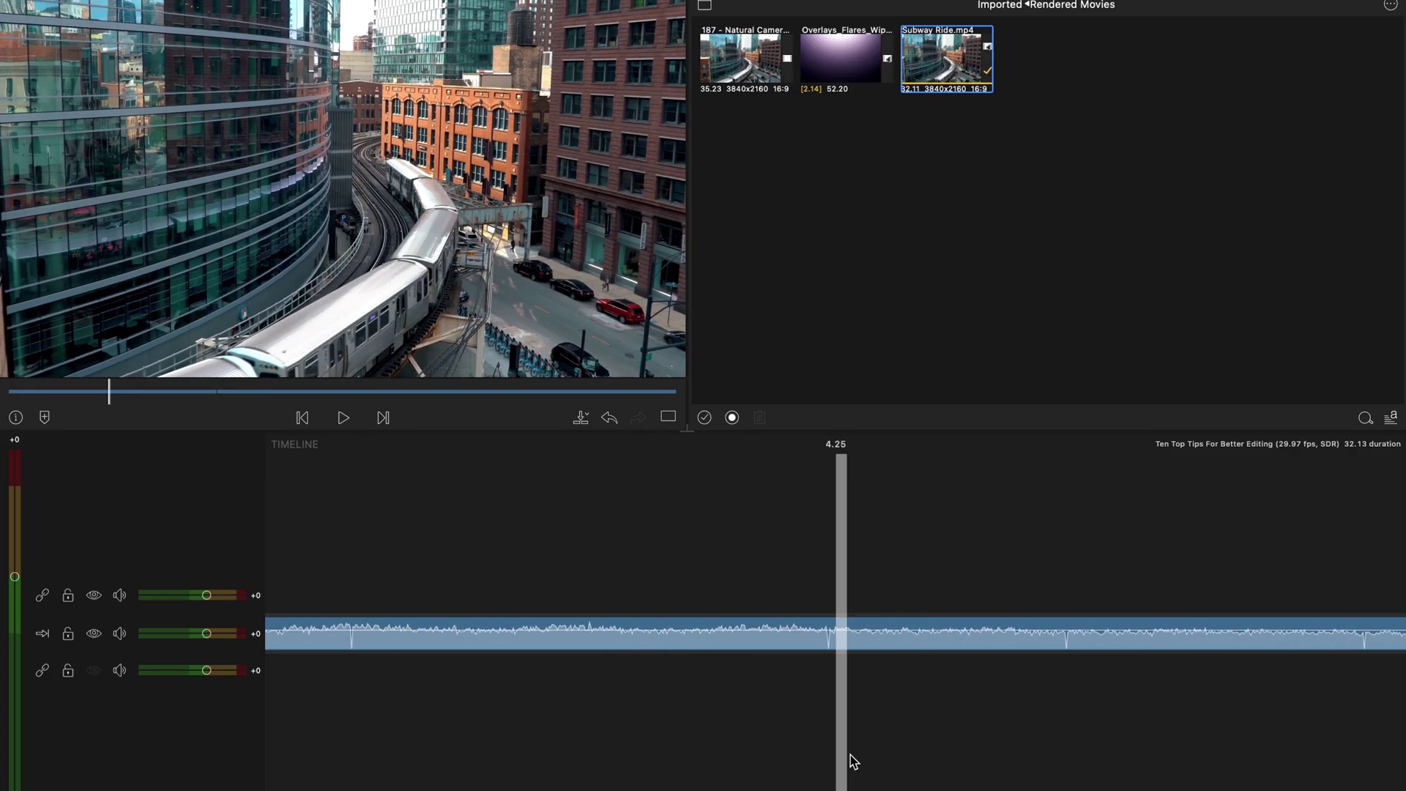